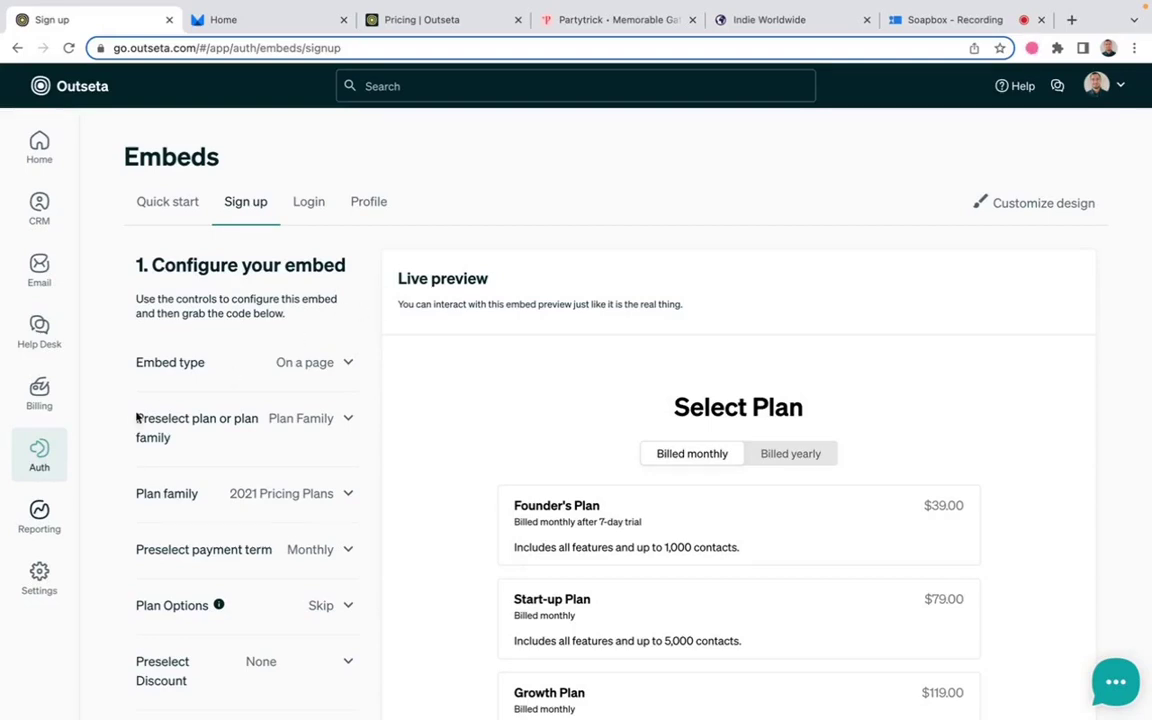
# Step: Expand the sign-up embed's Embed type dropdown to list the available embed types
pyautogui.moveTo(45, 455)
pyautogui.click(327, 373)
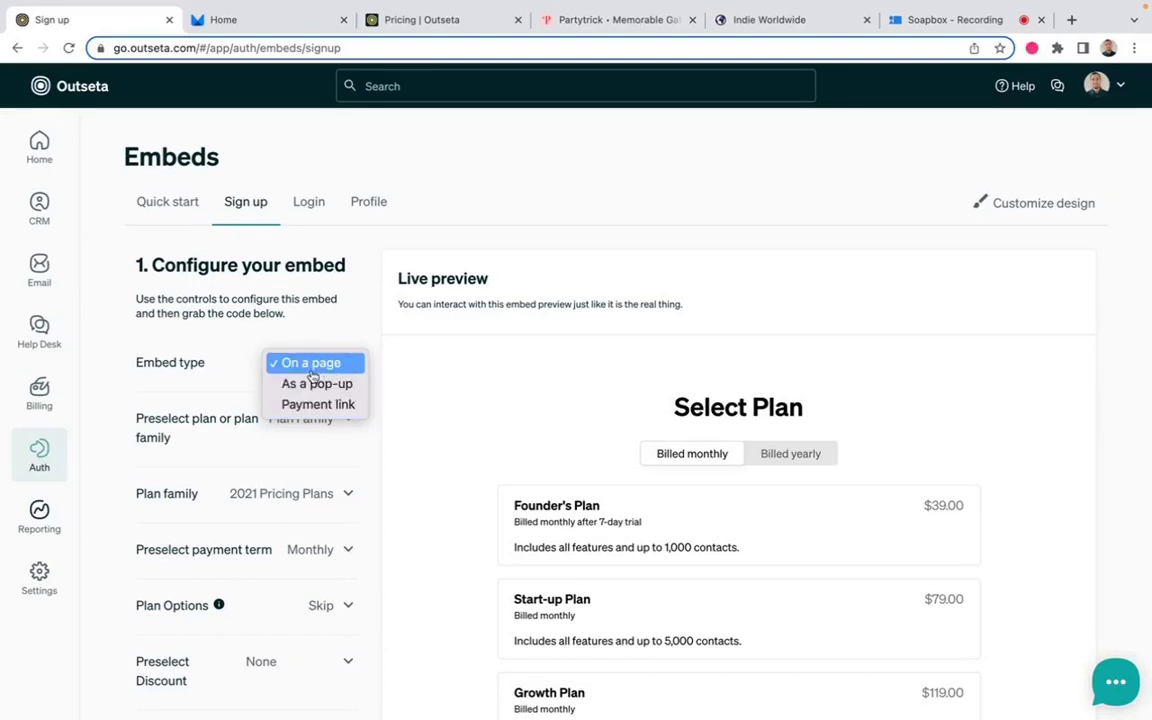
# Step: Keep the embed On a page and preselect the single Growth Plan, shown at $119.00 monthly
pyautogui.click(329, 366)
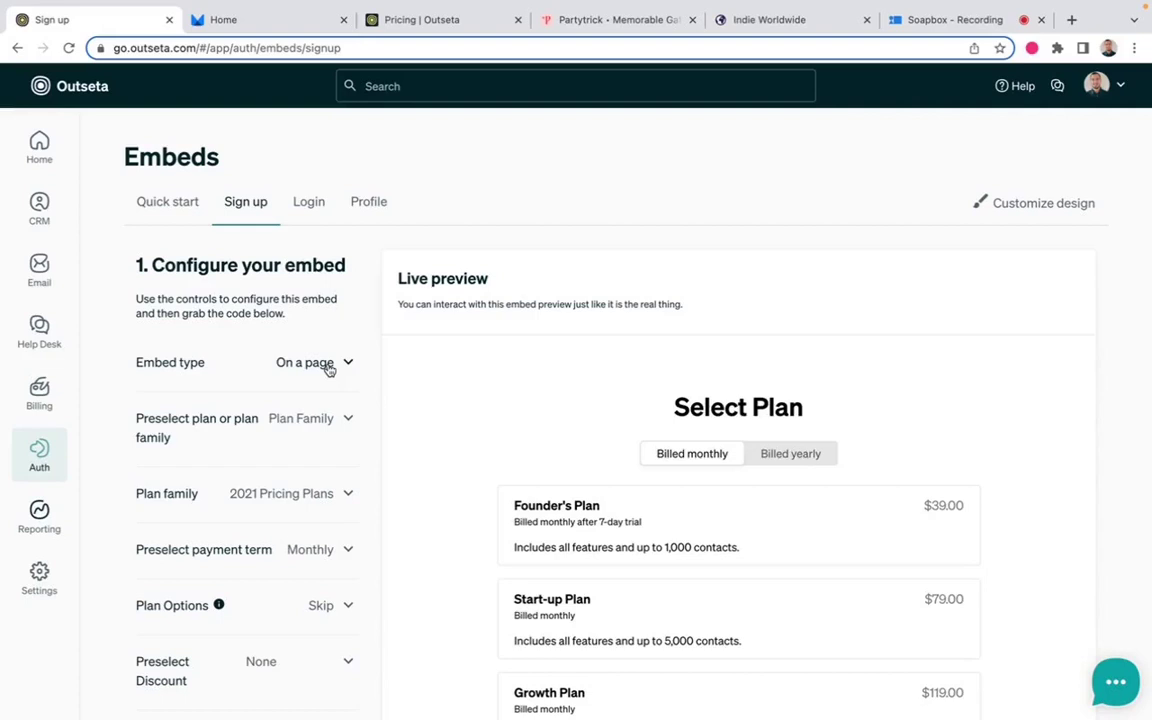
pyautogui.scroll(-1, 329, 368)
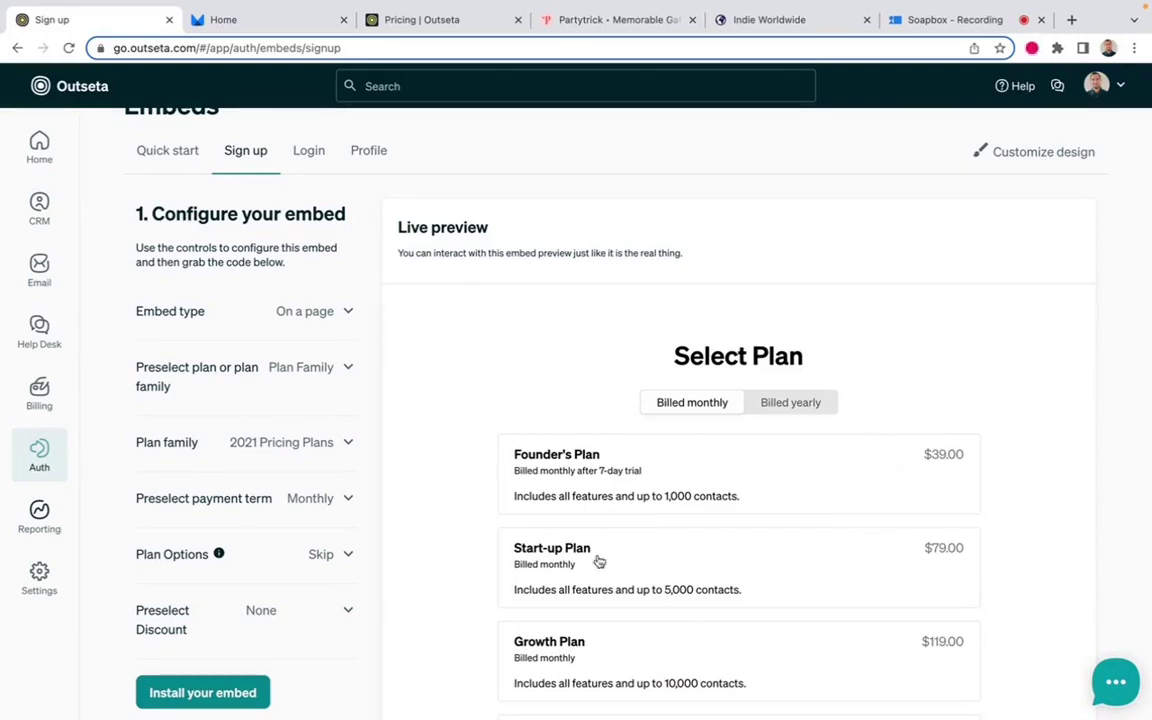
pyautogui.scroll(-1, 359, 353)
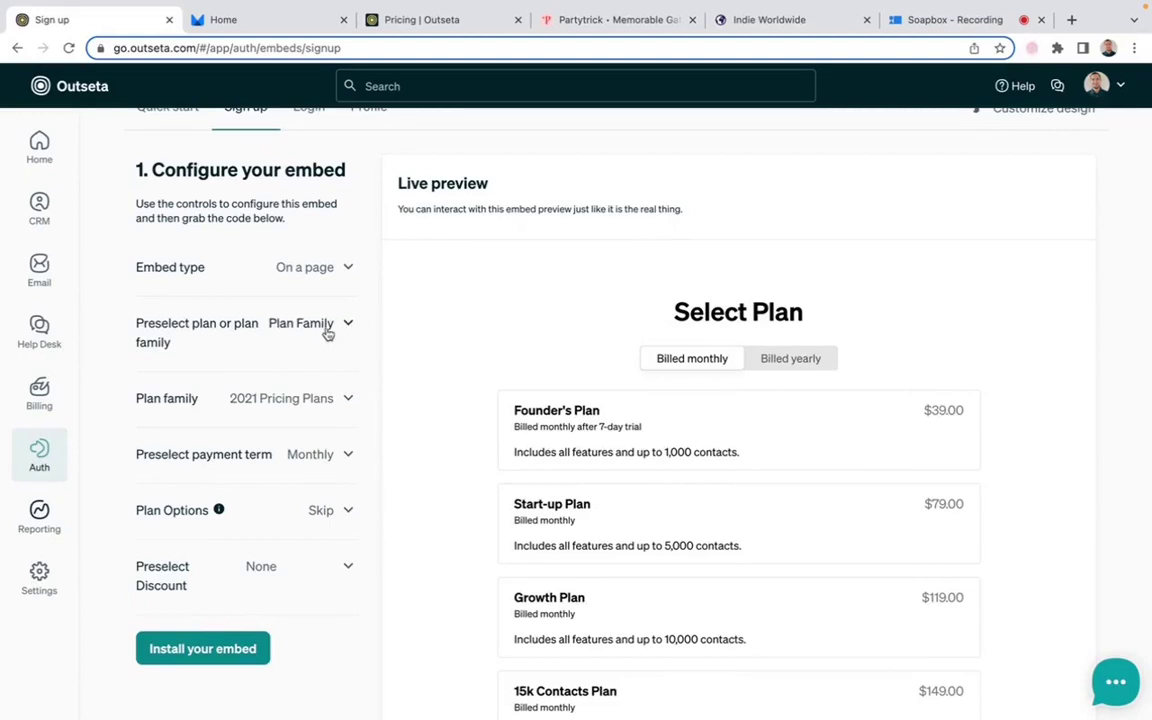
pyautogui.click(327, 335)
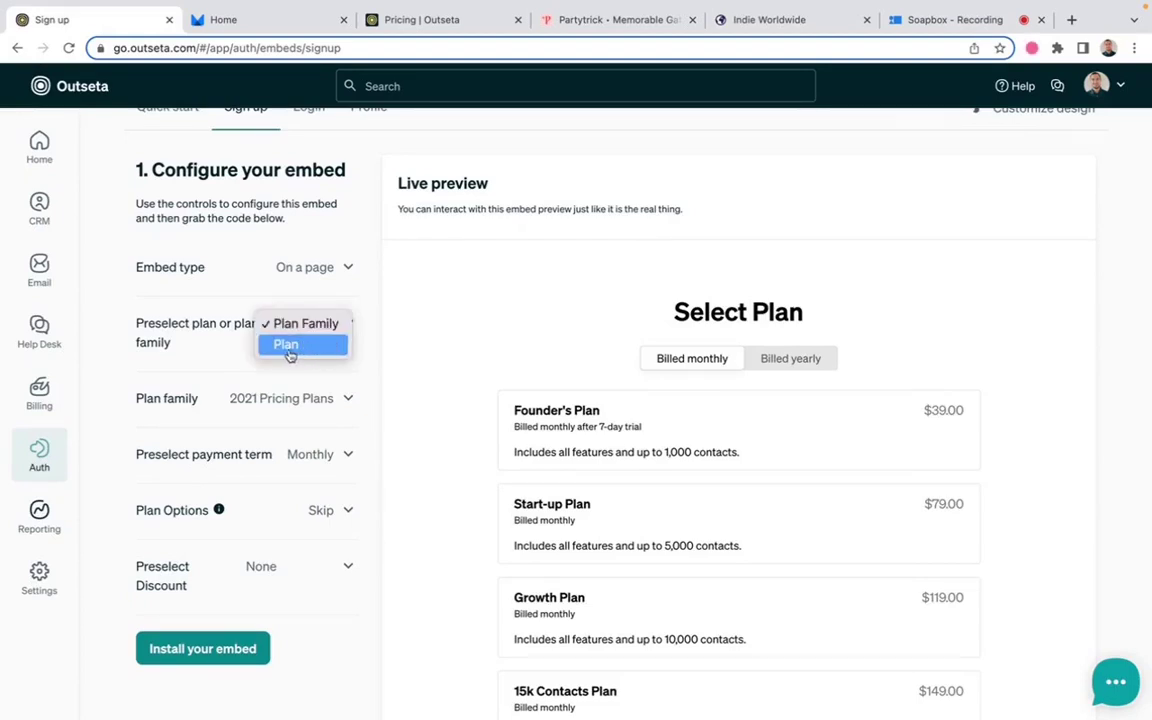
pyautogui.click(287, 347)
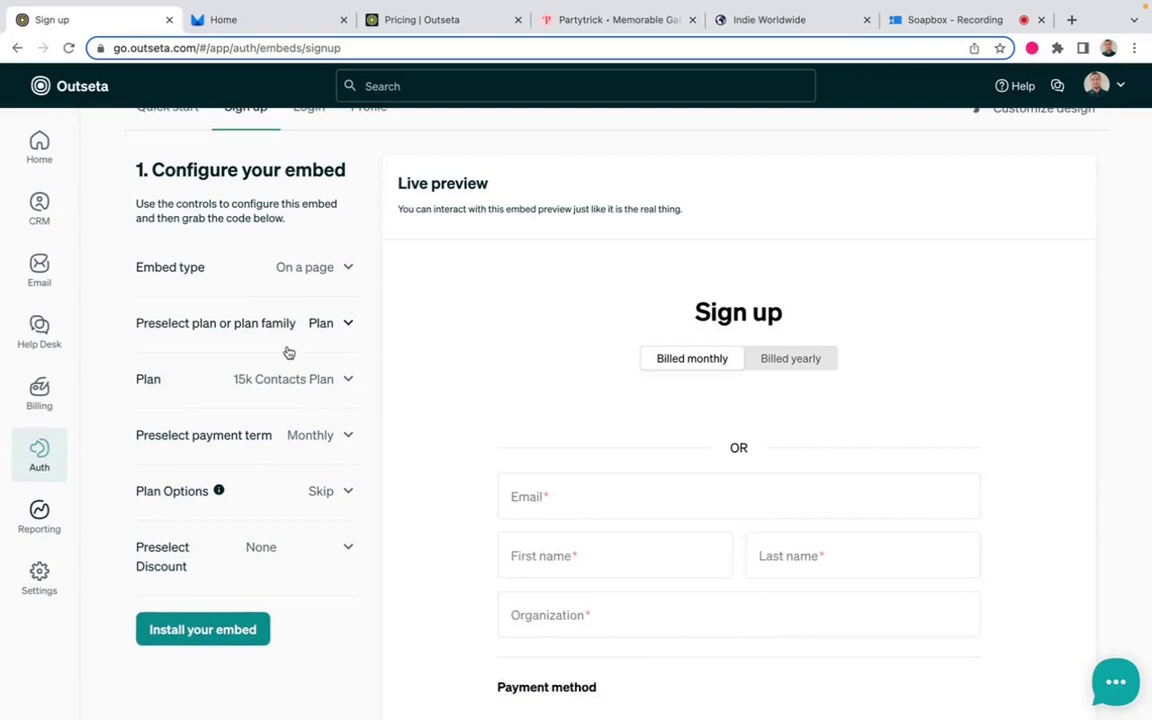
pyautogui.click(319, 385)
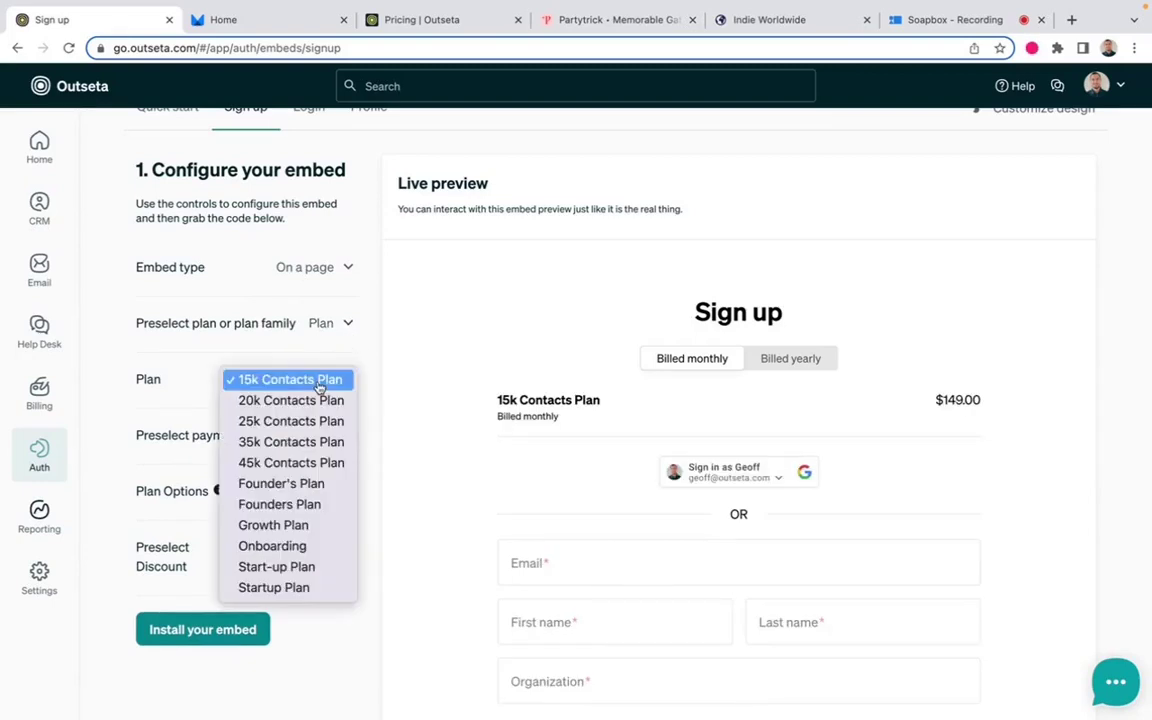
pyautogui.click(298, 525)
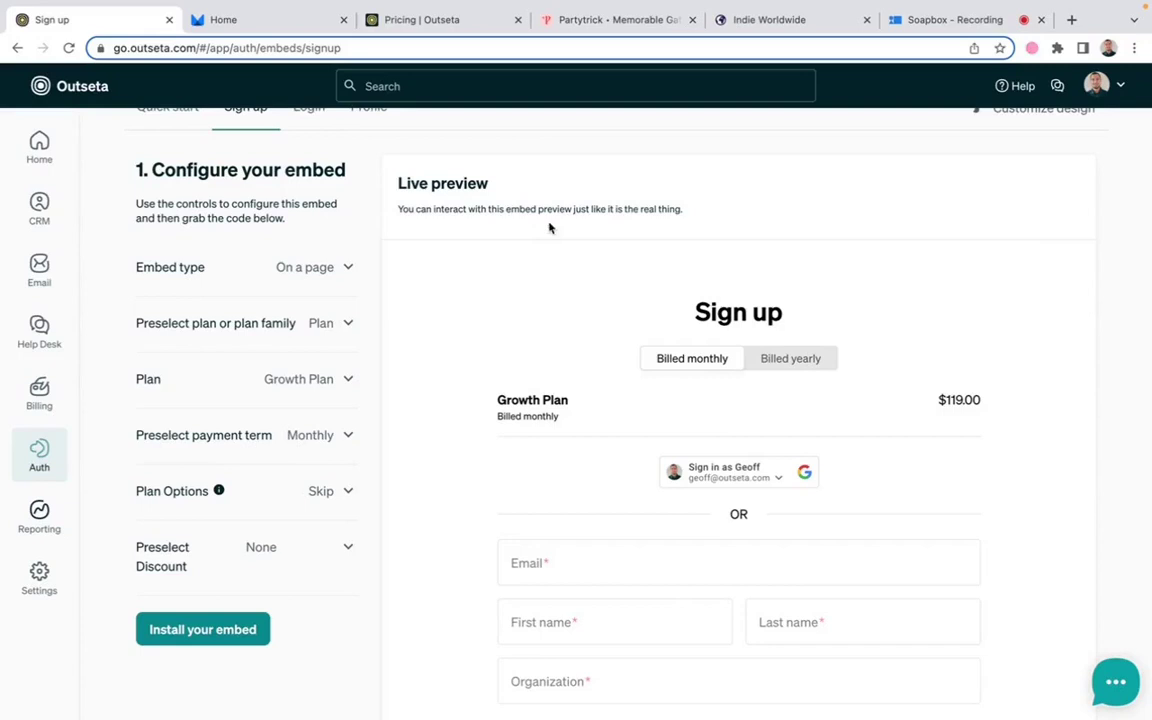
# Step: On the Webflow demo site, try the sign-up popup with Starter, close it, then go to Outseta's pricing page
pyautogui.click(296, 25)
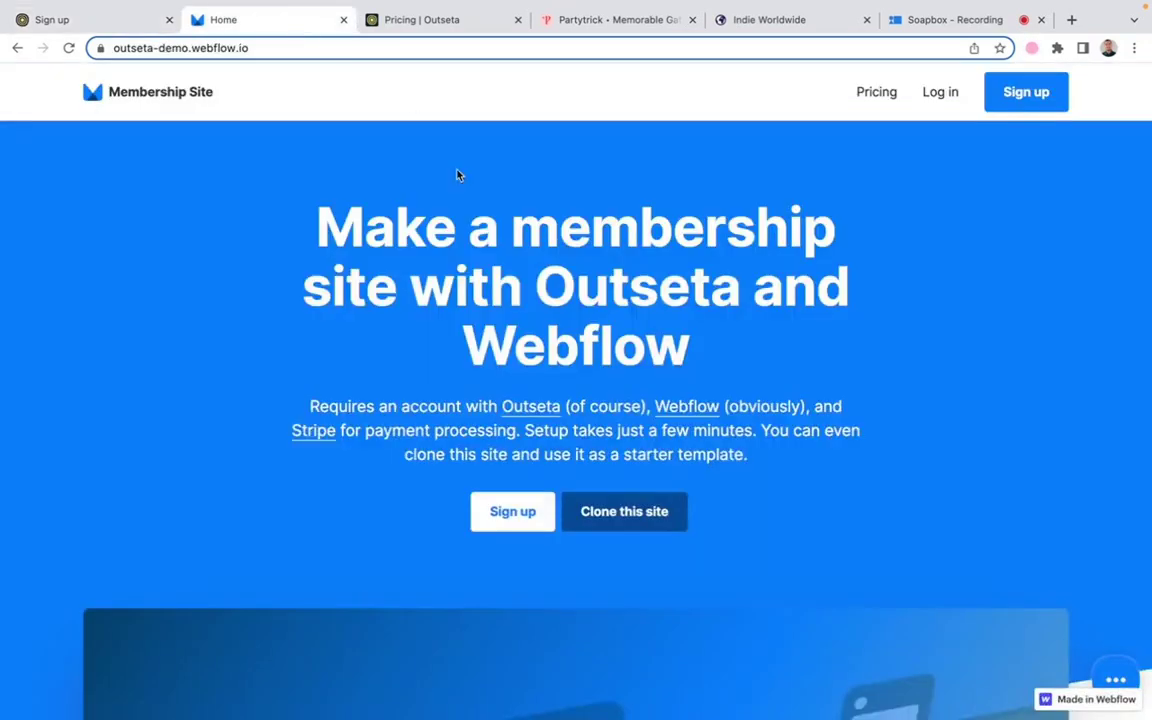
pyautogui.click(514, 511)
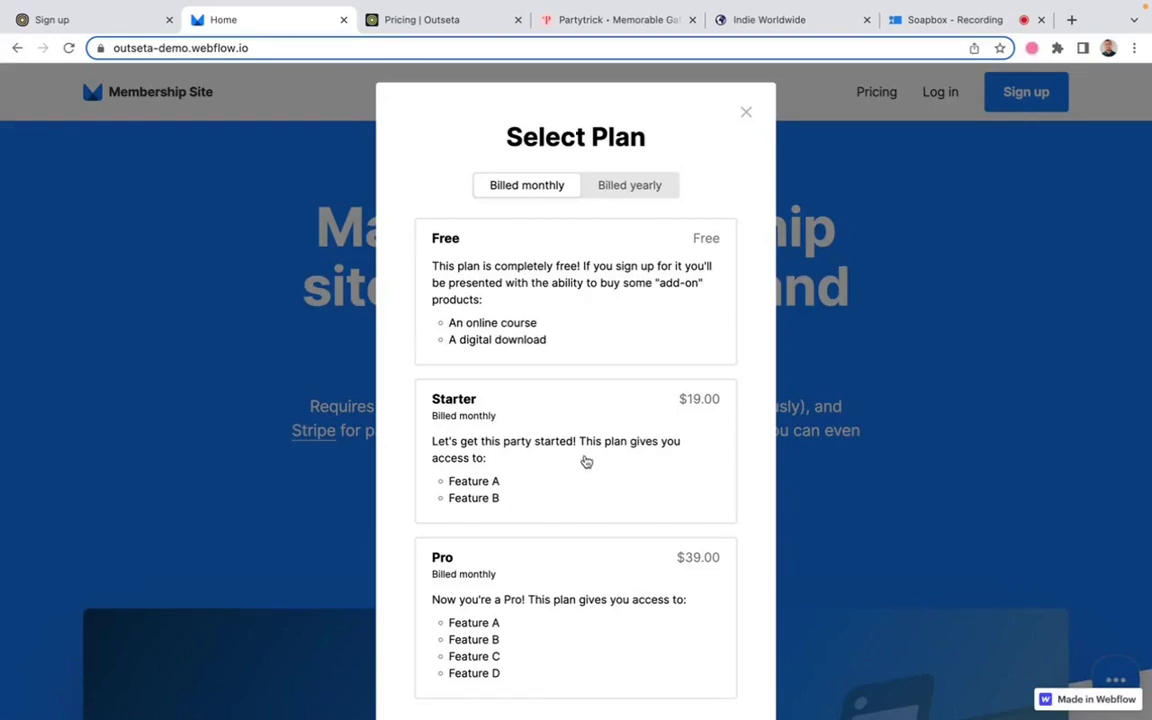
pyautogui.click(568, 467)
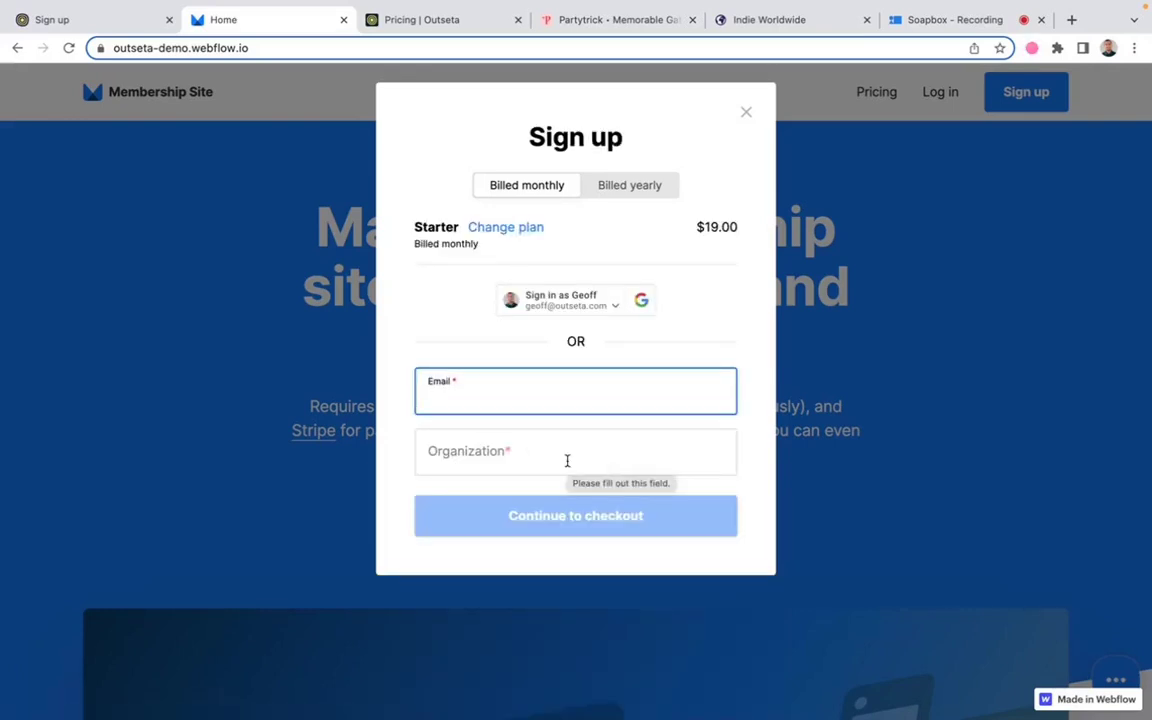
pyautogui.click(746, 112)
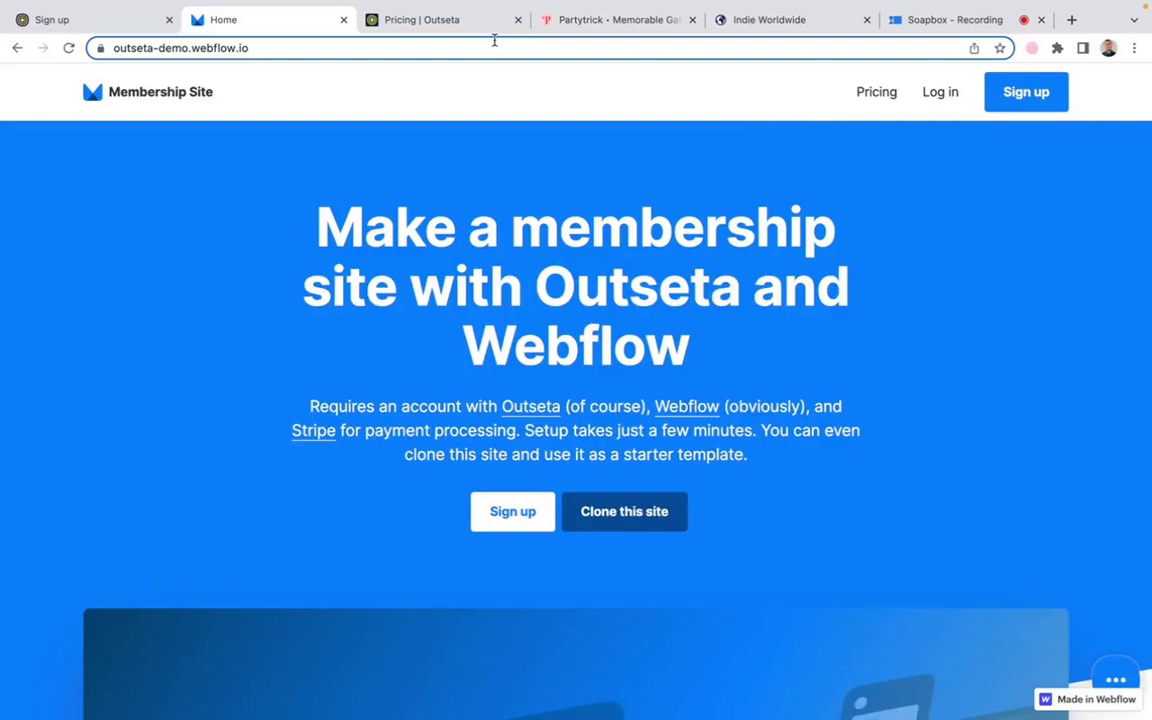
pyautogui.click(452, 30)
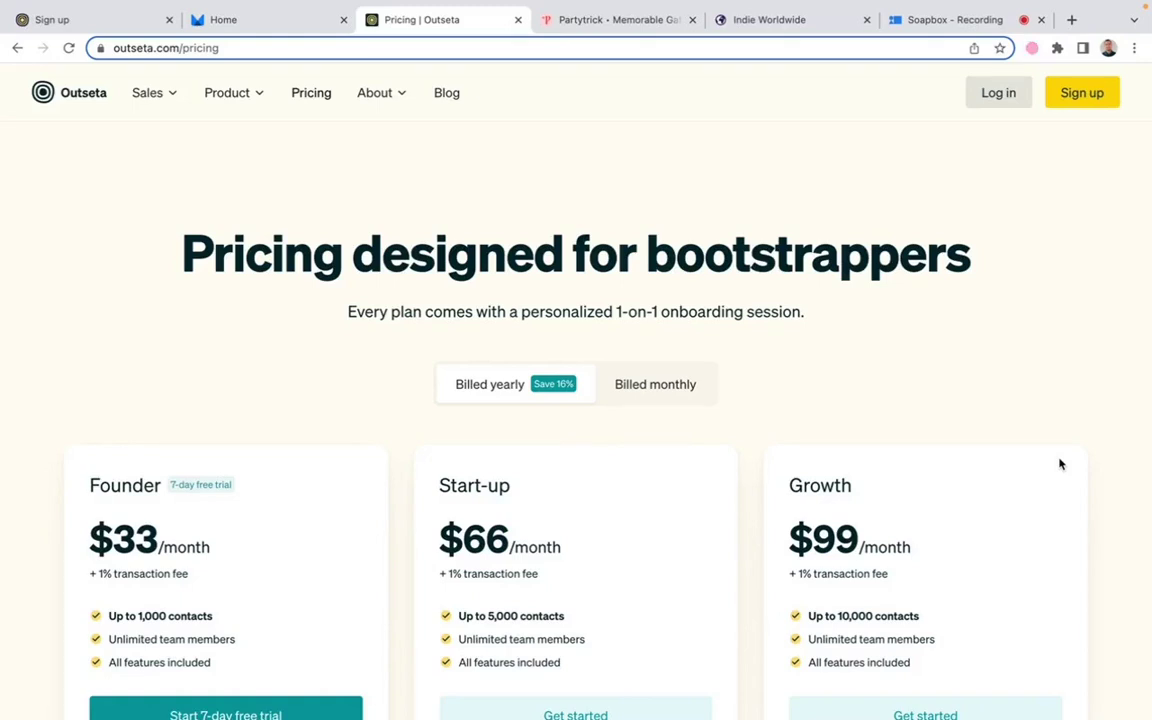
# Step: Preview the Start-up plan's Get started sign-up popup, close it, and return to the embed configuration
pyautogui.scroll(-1, 823, 411)
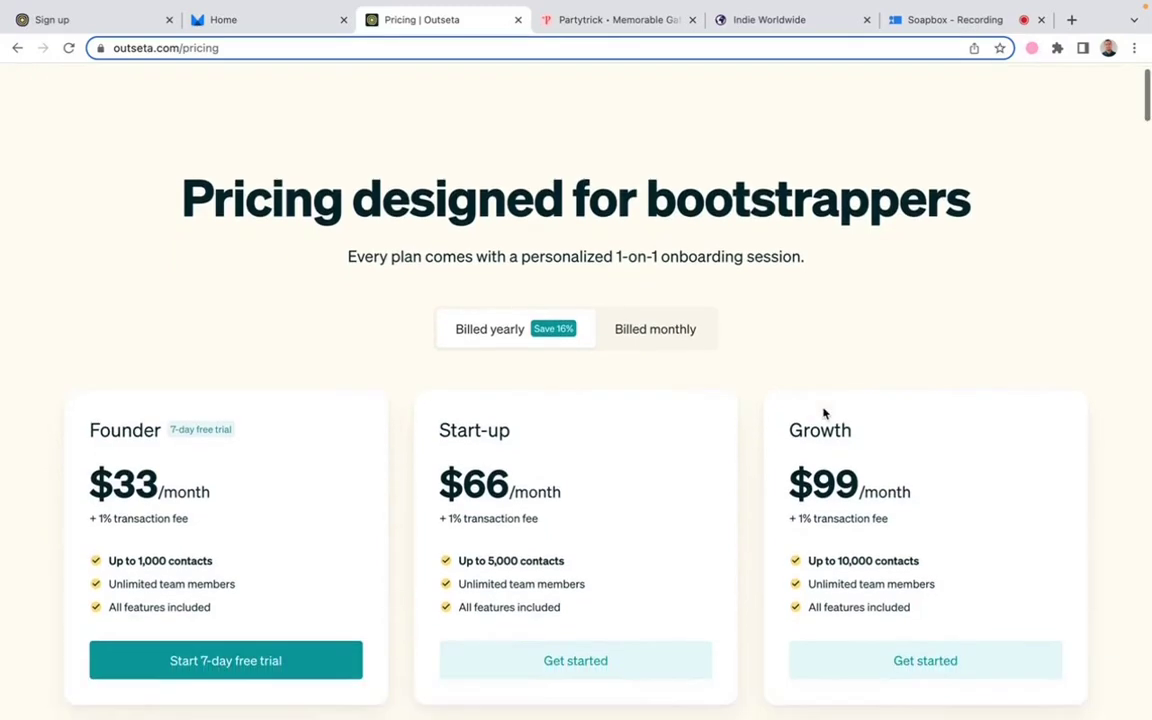
pyautogui.click(598, 663)
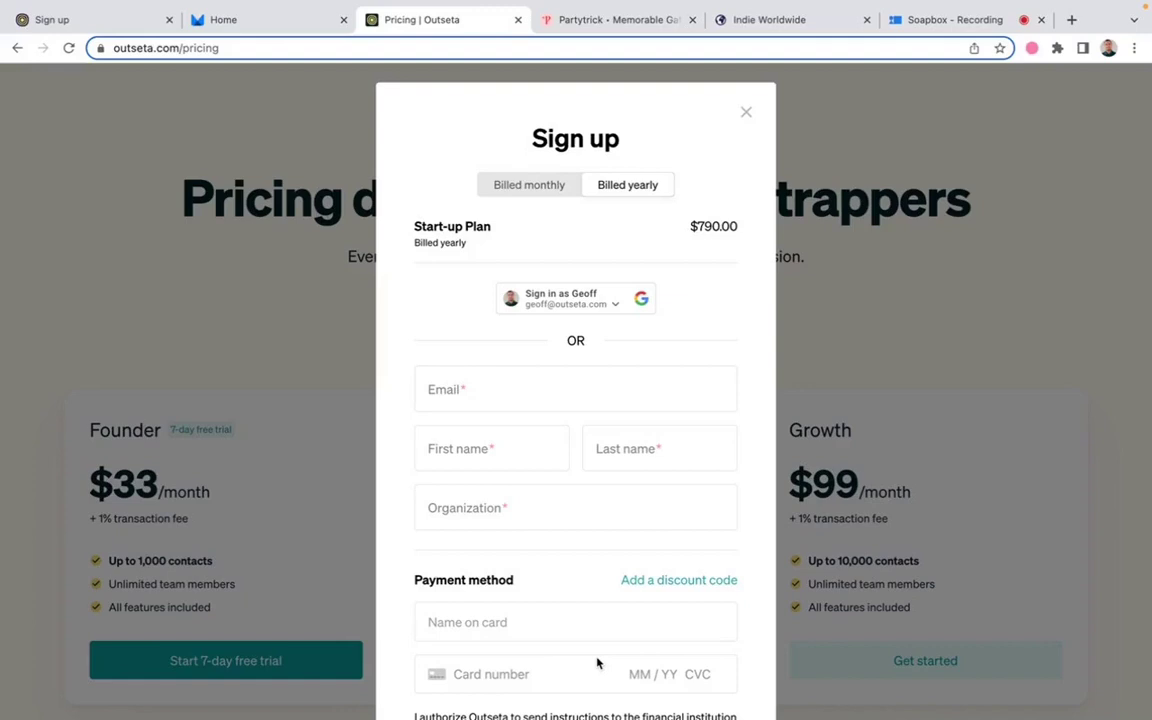
pyautogui.click(745, 112)
pyautogui.click(113, 17)
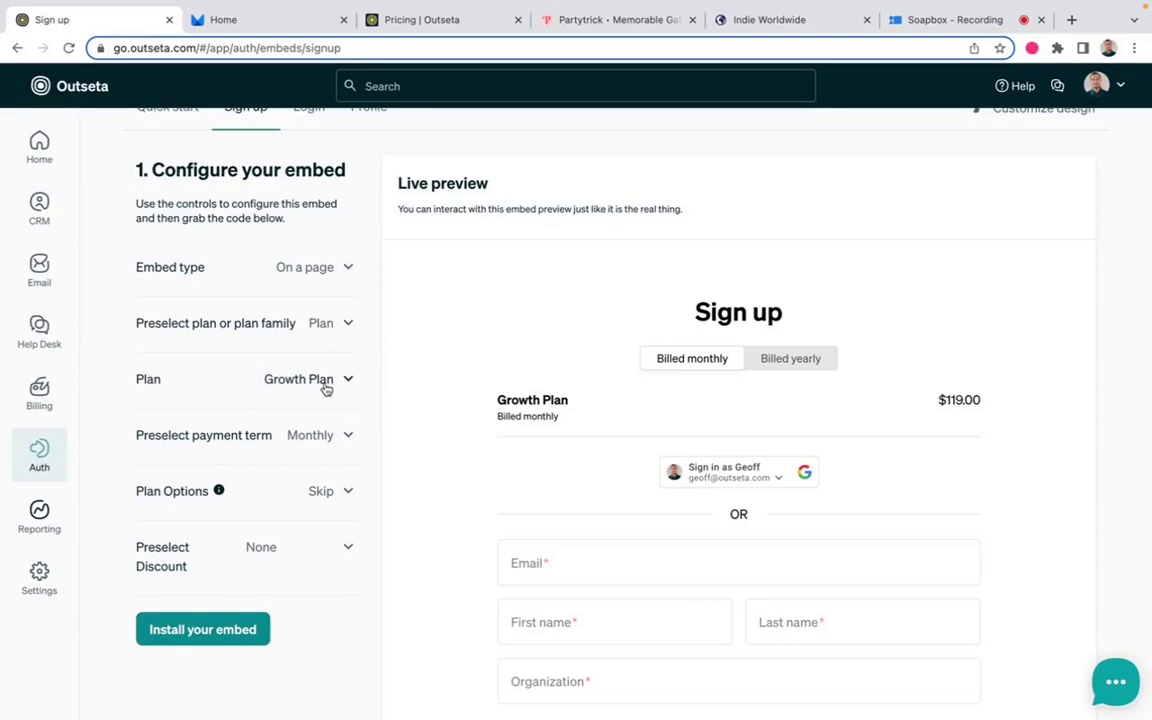
# Step: Copy the generated page script for the monthly Growth Plan embed from the install section
pyautogui.scroll(-6, 635, 571)
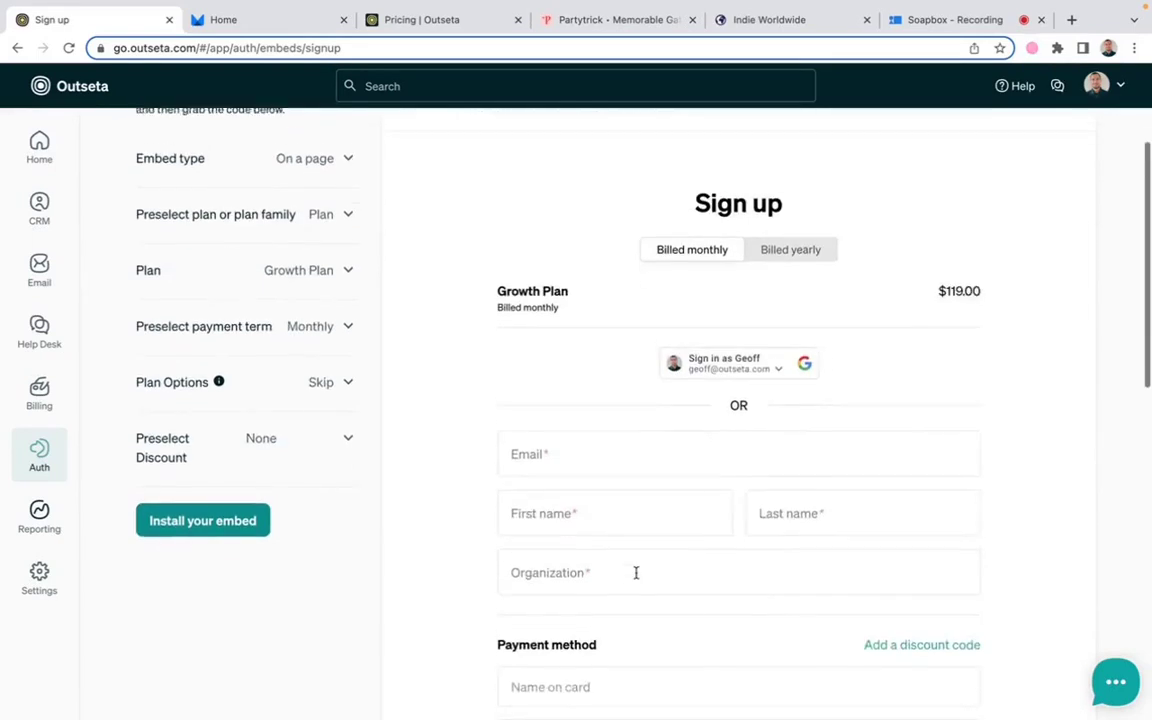
pyautogui.scroll(6, 635, 578)
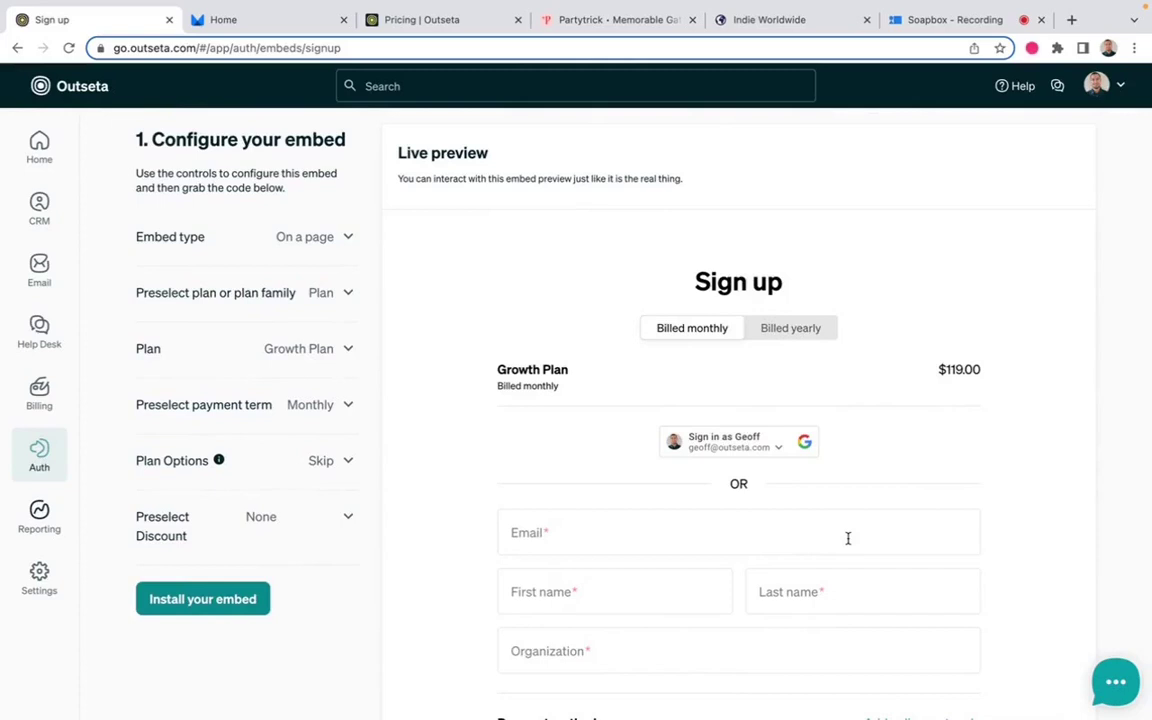
pyautogui.scroll(-3, 848, 538)
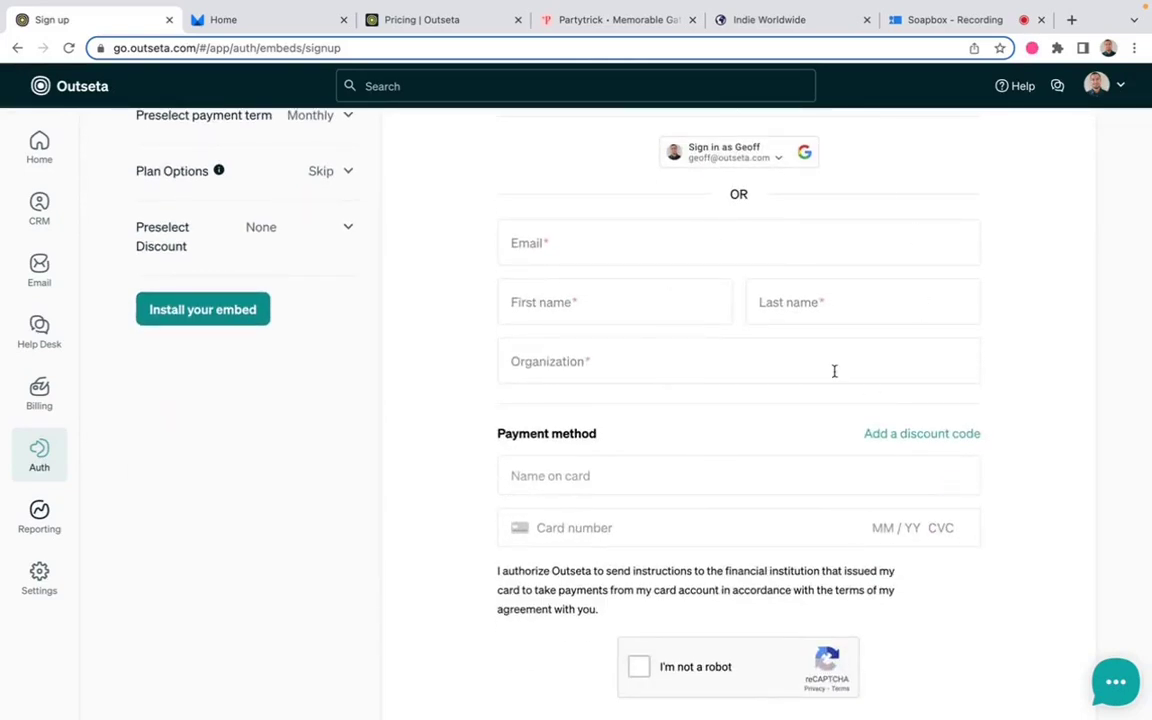
pyautogui.scroll(-2, 848, 352)
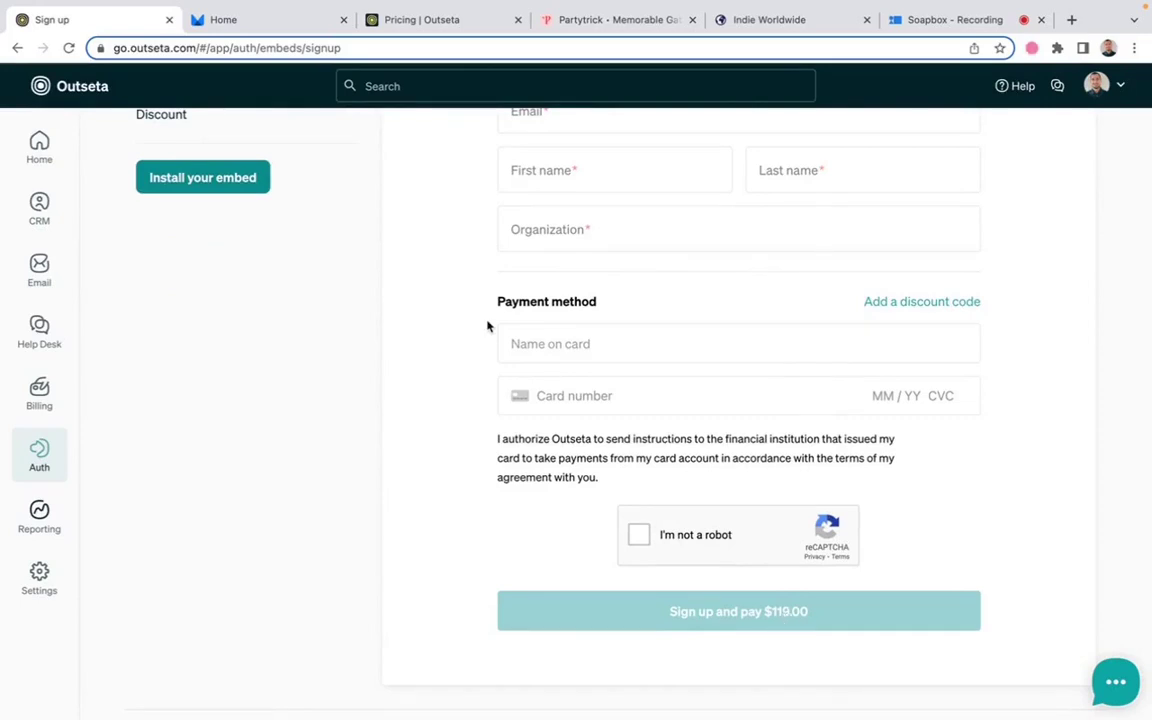
pyautogui.scroll(4, 488, 327)
pyautogui.scroll(-1, 488, 327)
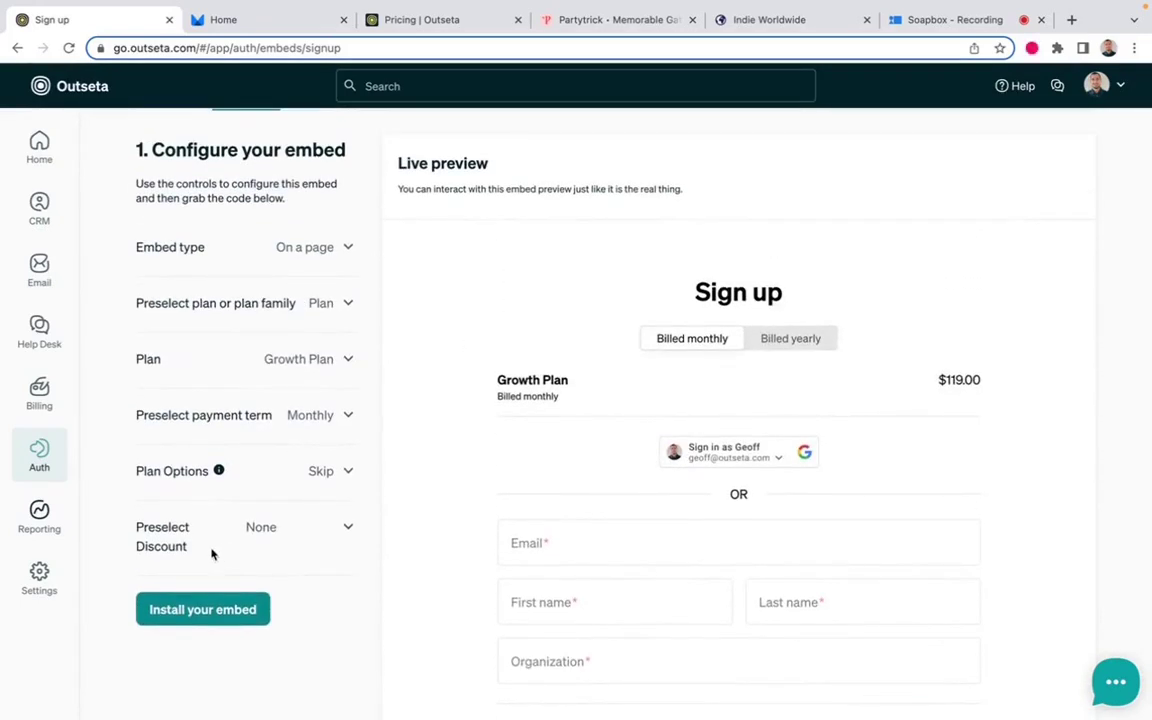
pyautogui.click(196, 609)
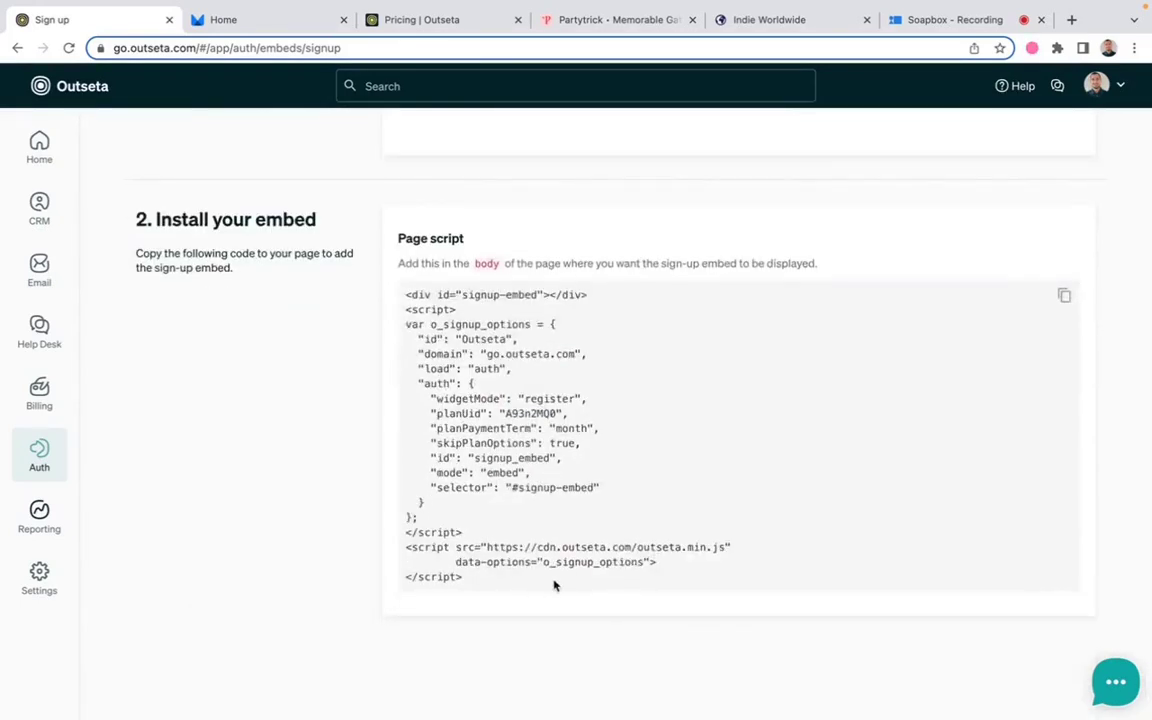
pyautogui.click(1064, 296)
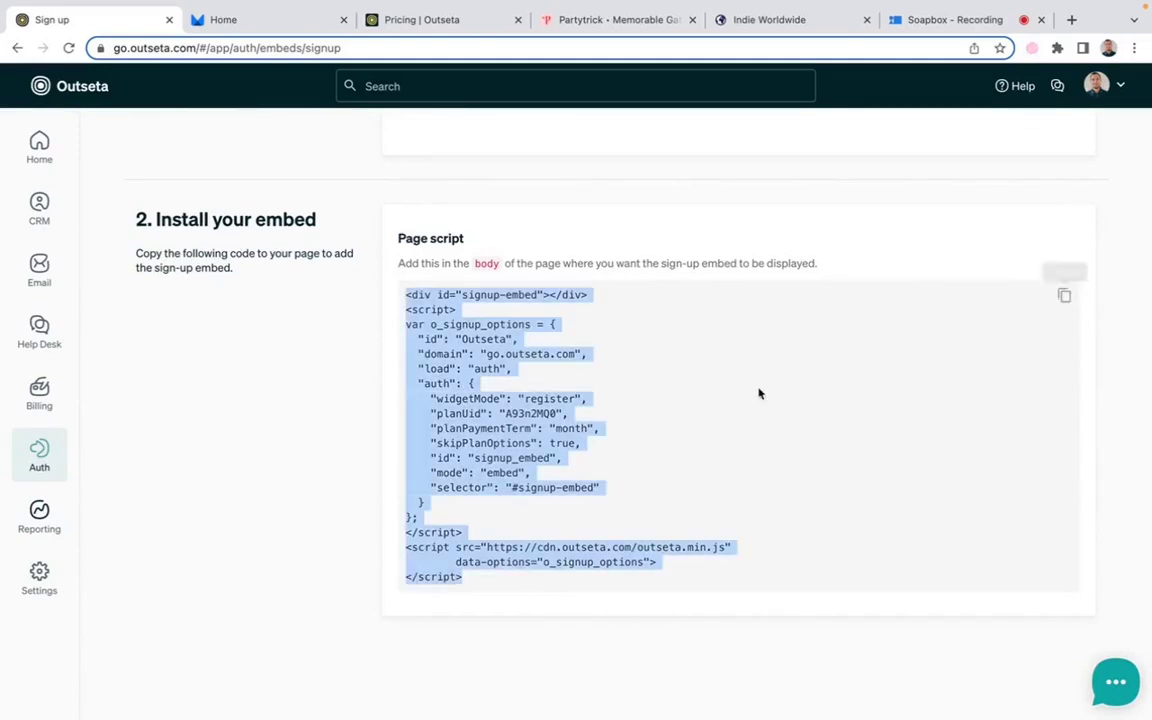
pyautogui.scroll(10, 879, 378)
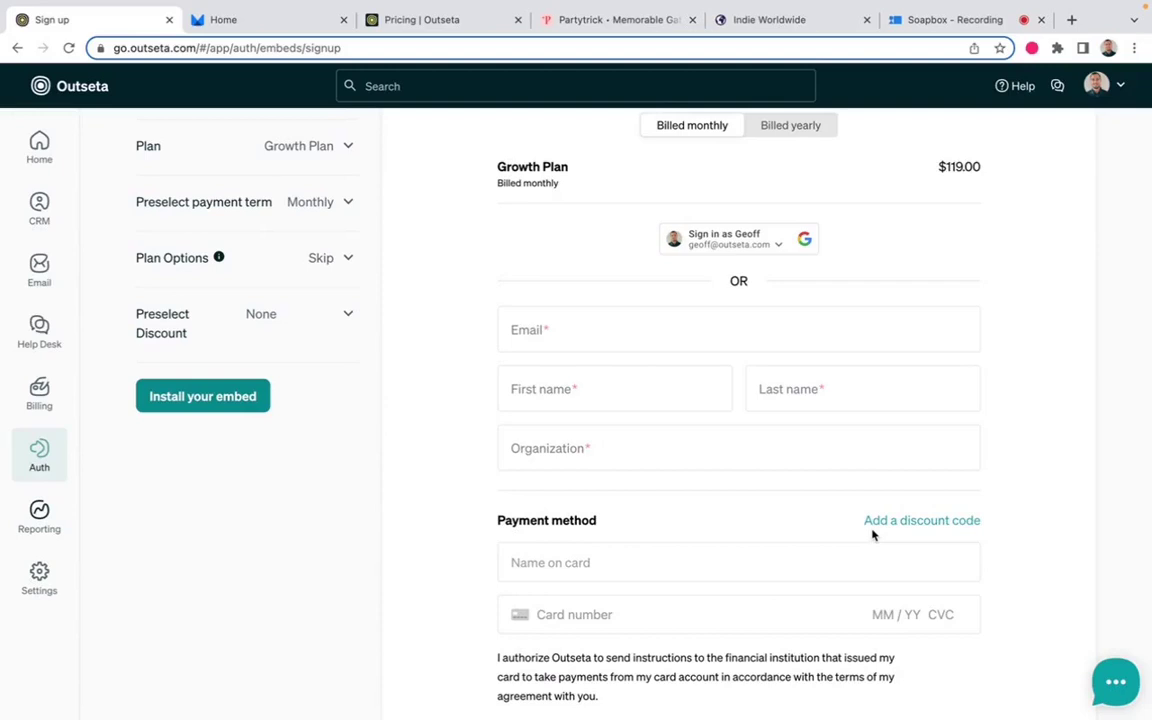
# Step: Set the embed type to Payment link and preselect the 10off discount, giving $107.10 due now
pyautogui.scroll(5, 872, 535)
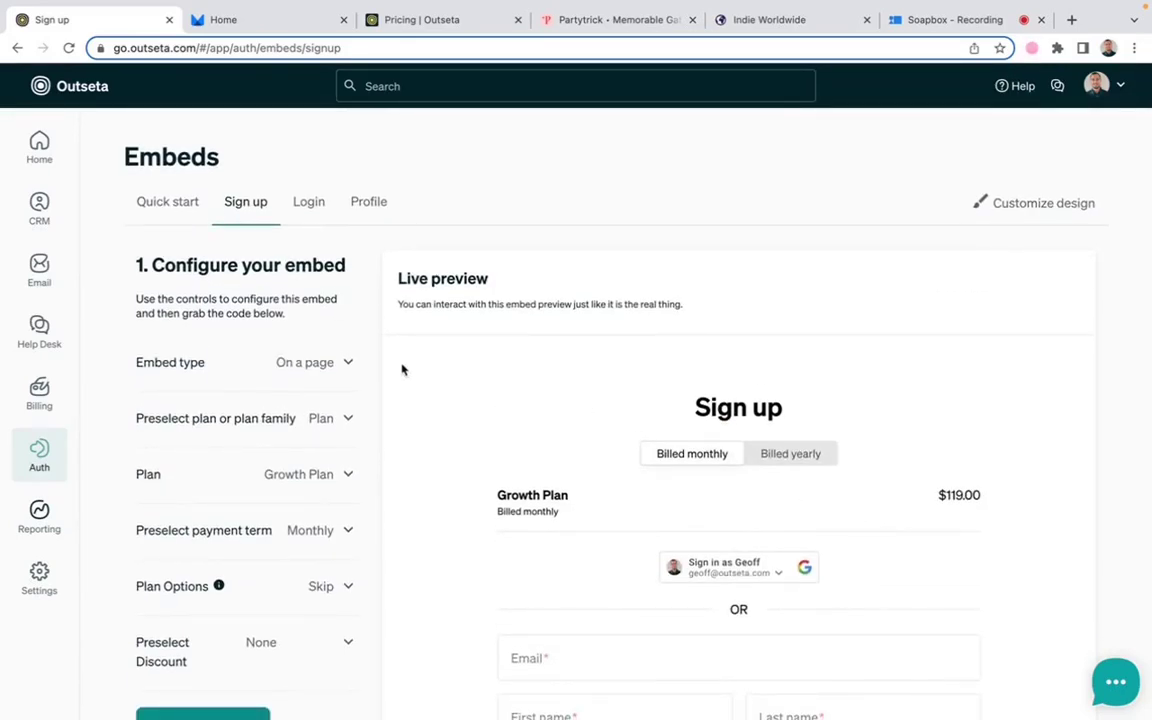
pyautogui.click(318, 363)
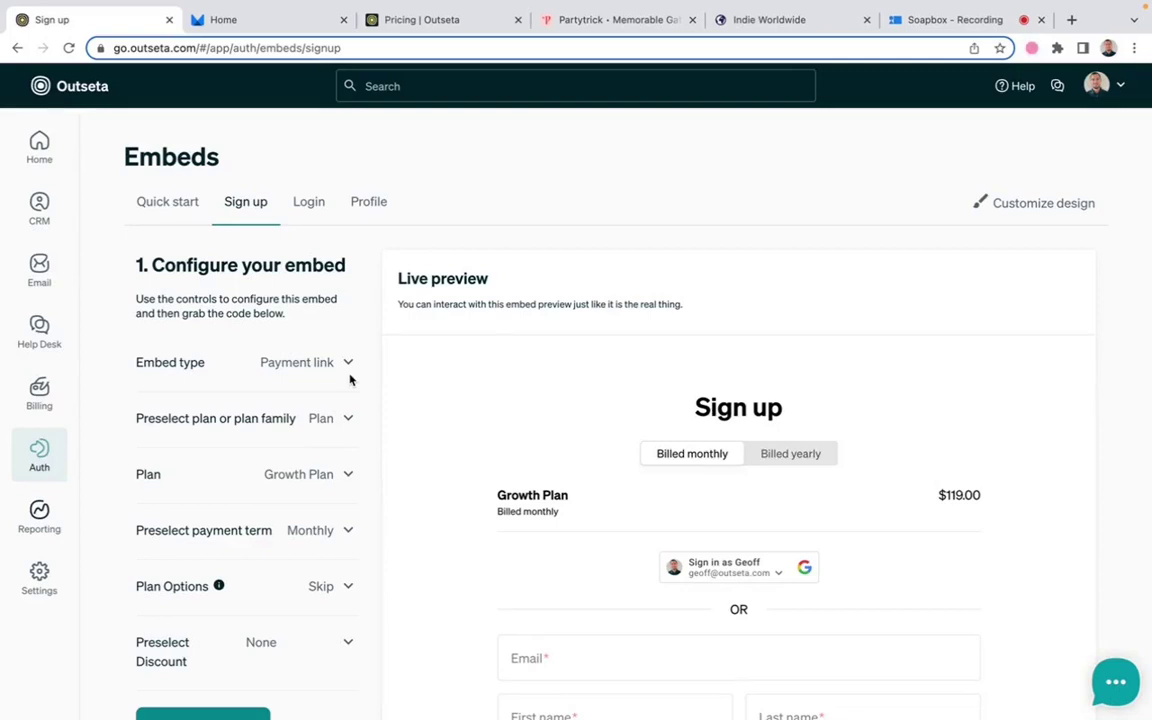
pyautogui.scroll(-3, 350, 379)
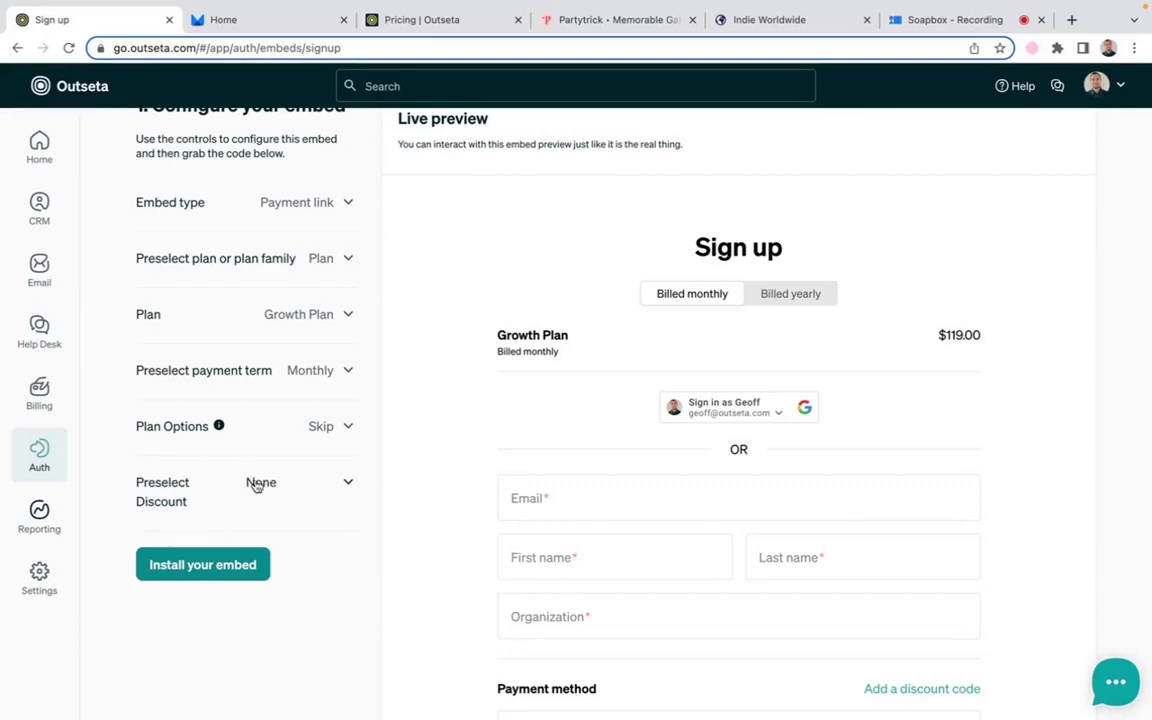
pyautogui.click(264, 482)
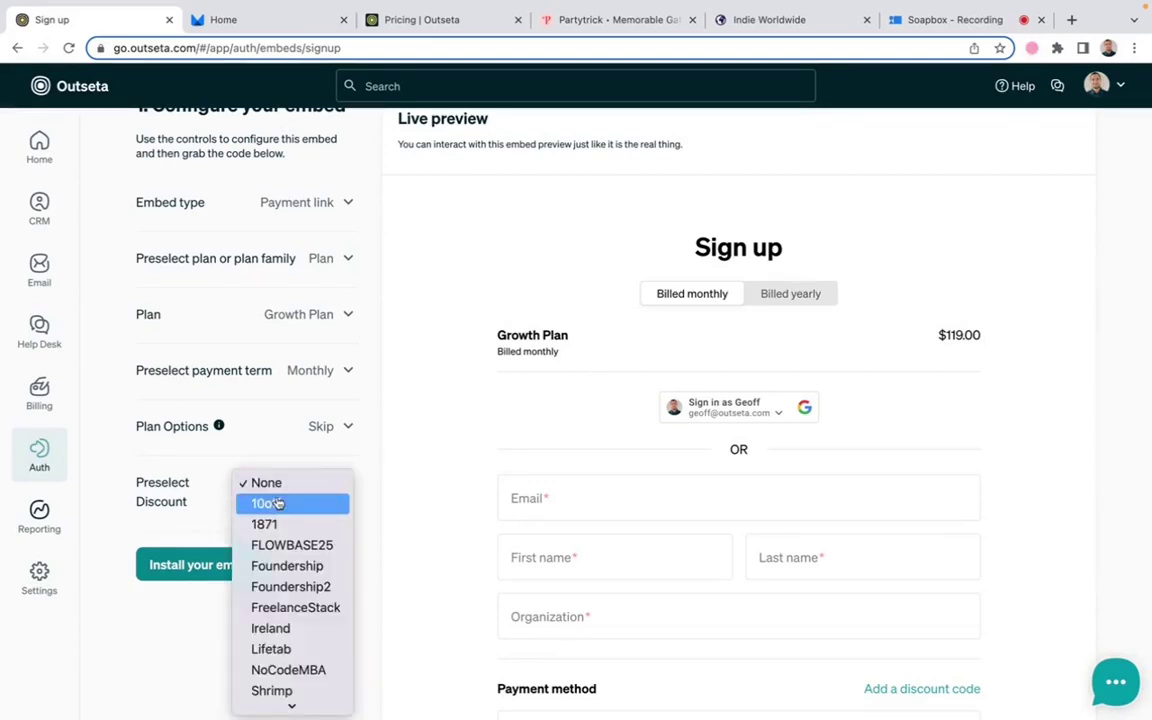
pyautogui.click(278, 504)
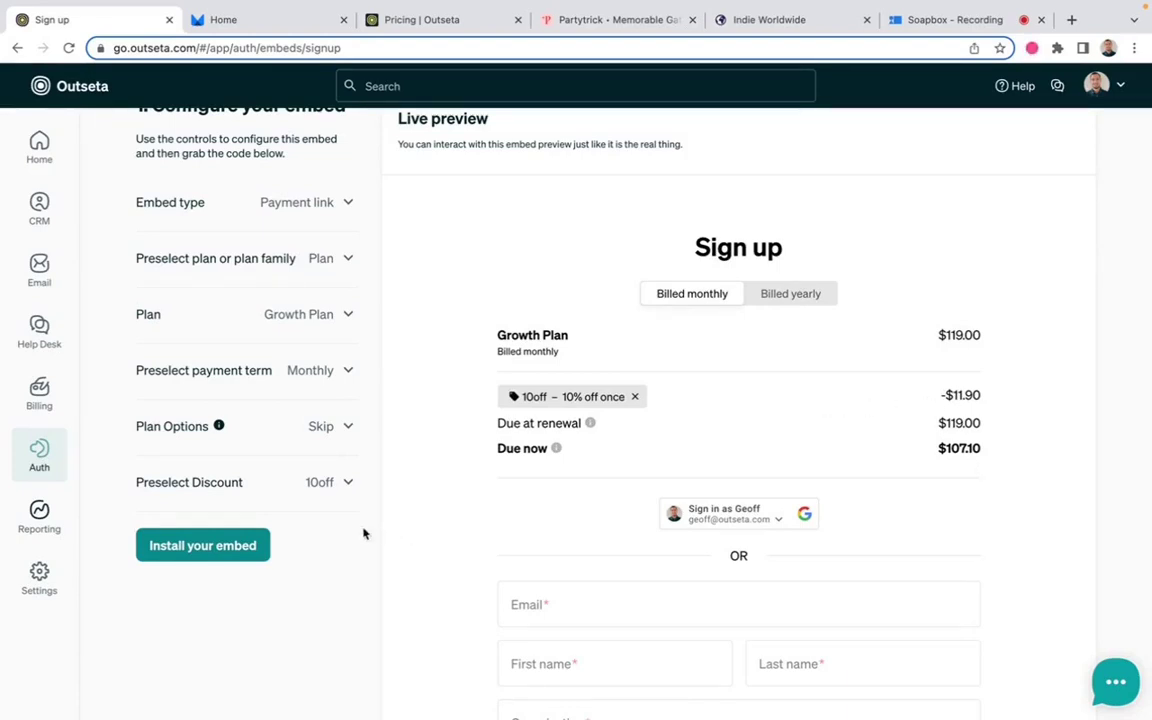
# Step: Copy the payment link URL from the '2. Use your payment link' section
pyautogui.click(244, 545)
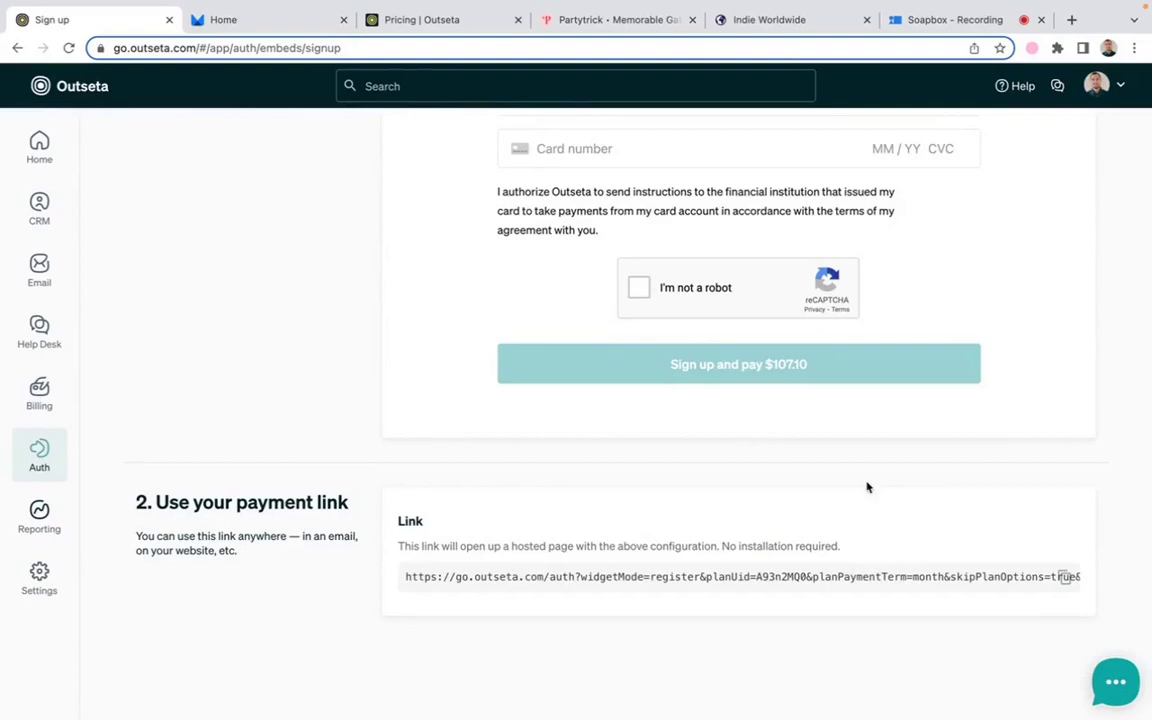
pyautogui.scroll(10, 386, 242)
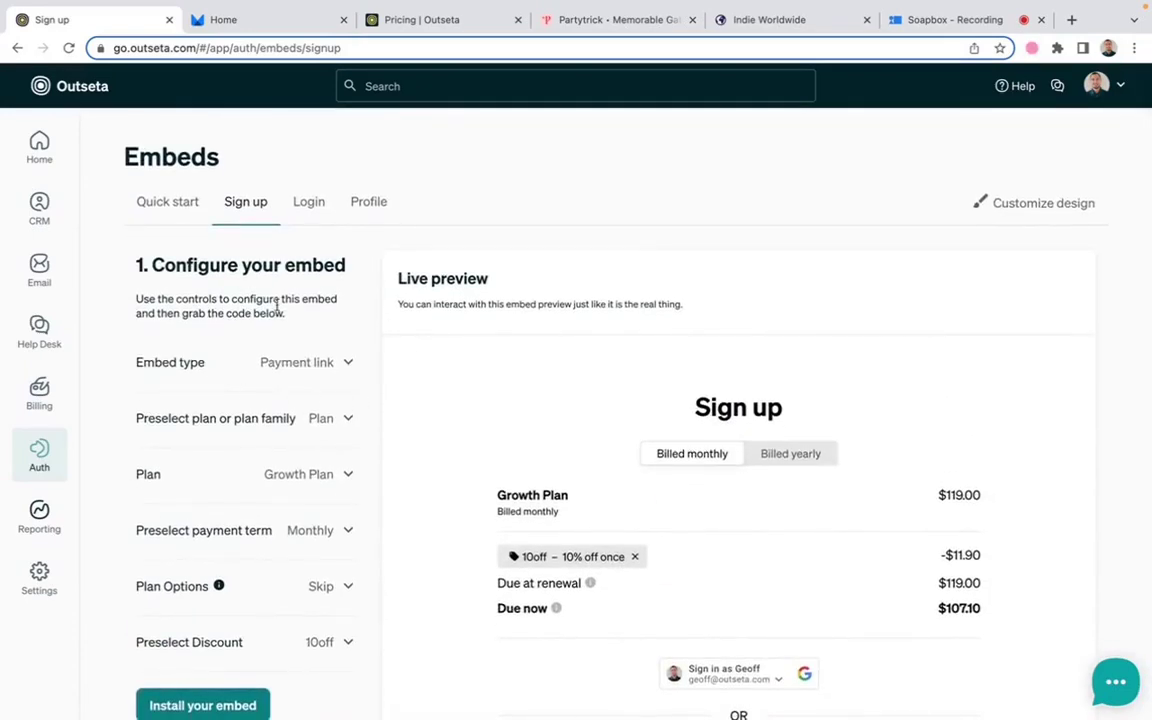
pyautogui.scroll(-10, 375, 397)
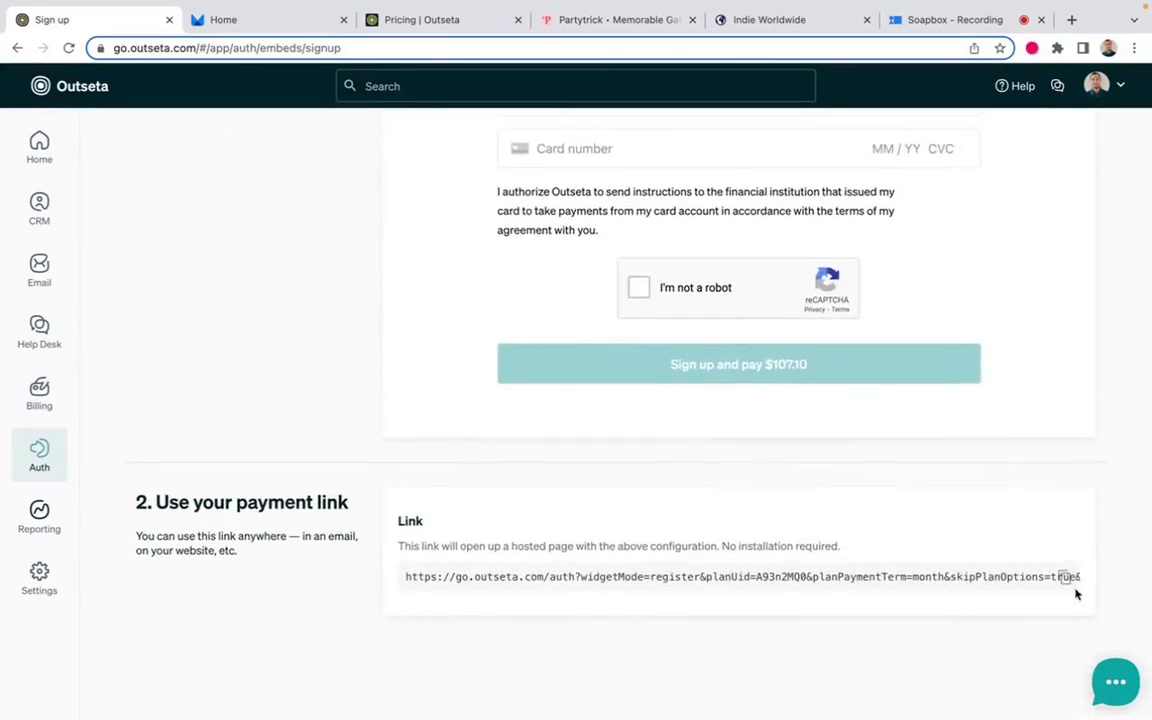
pyautogui.click(1066, 576)
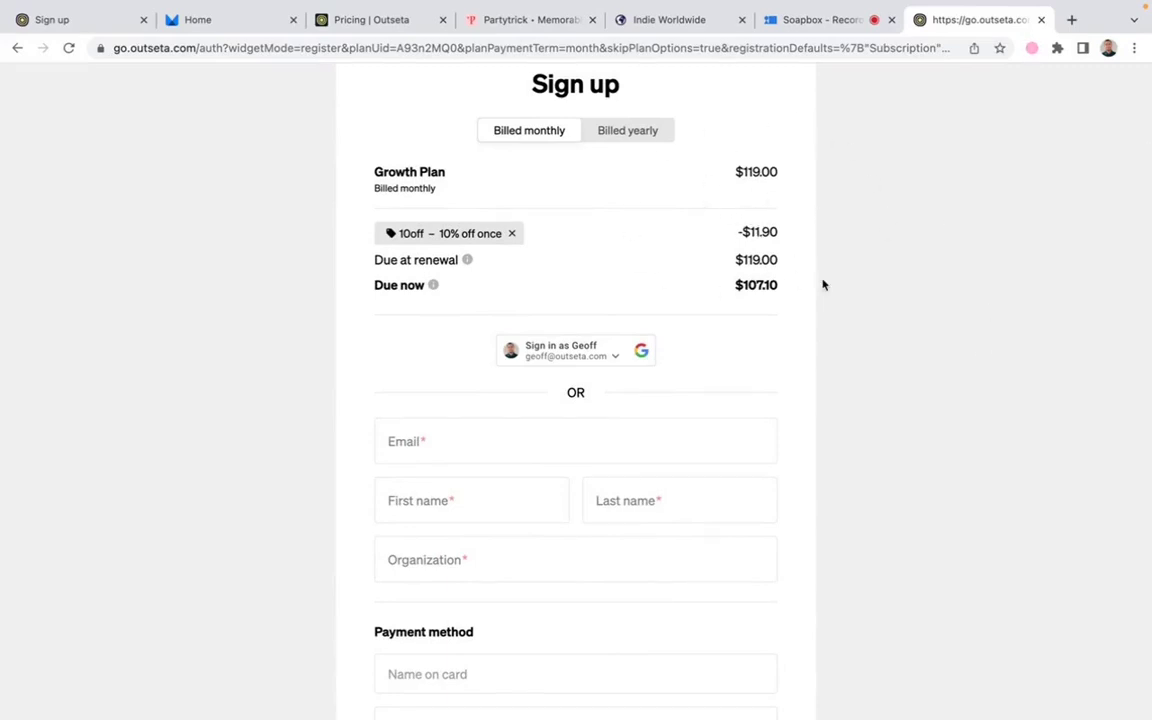
# Step: Review the hosted Growth Plan page with 10off and $107.10 due, then return to the embed configuration
pyautogui.scroll(-5, 823, 285)
pyautogui.scroll(10, 823, 285)
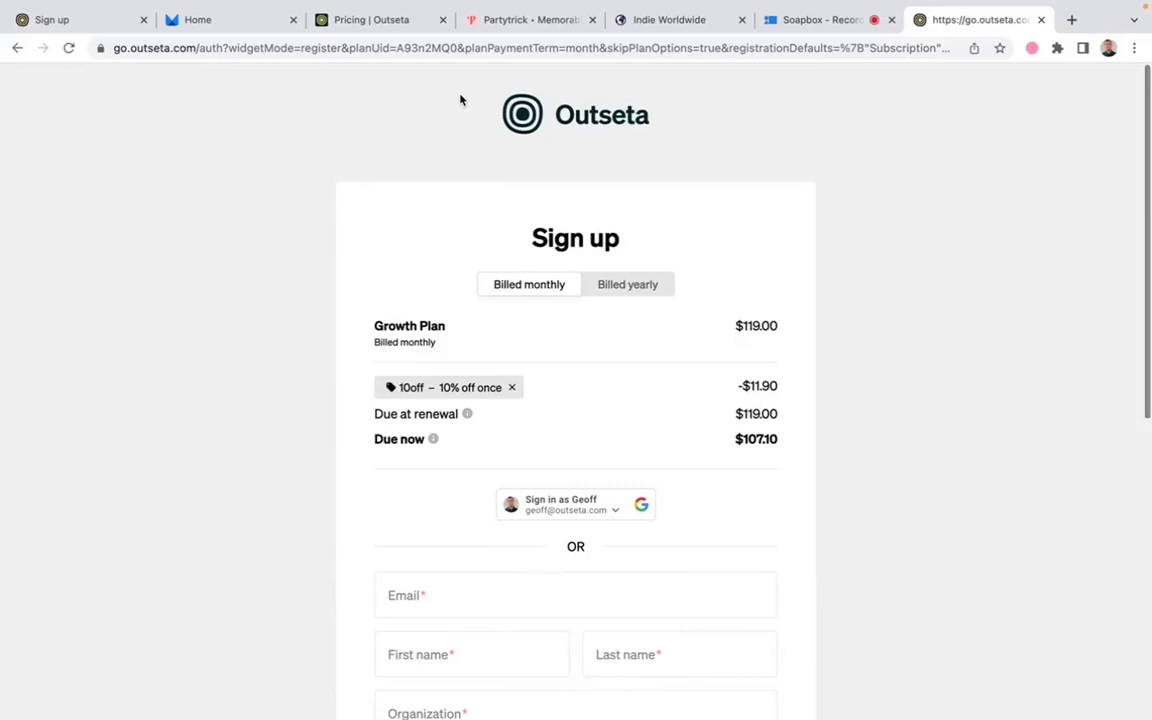
pyautogui.click(227, 30)
pyautogui.click(105, 20)
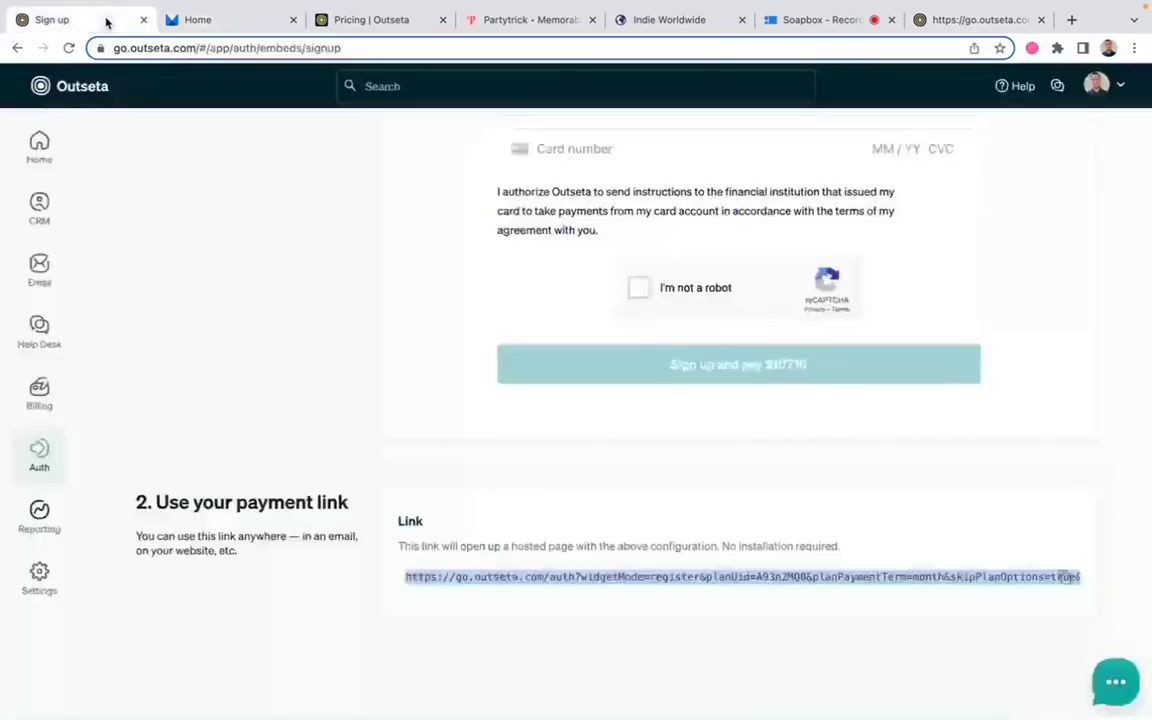
pyautogui.scroll(2, 404, 266)
pyautogui.scroll(10, 404, 269)
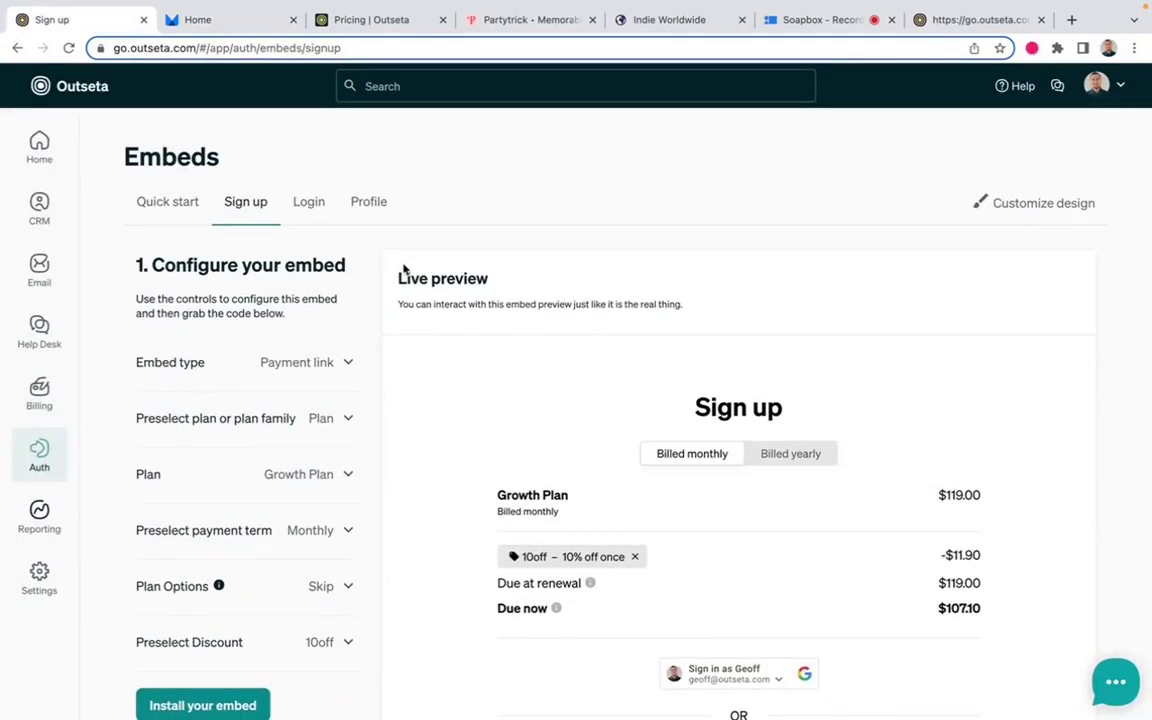
# Step: In Customize design, preview the embeds in Dark mode, then set Mode back to Light
pyautogui.click(1016, 206)
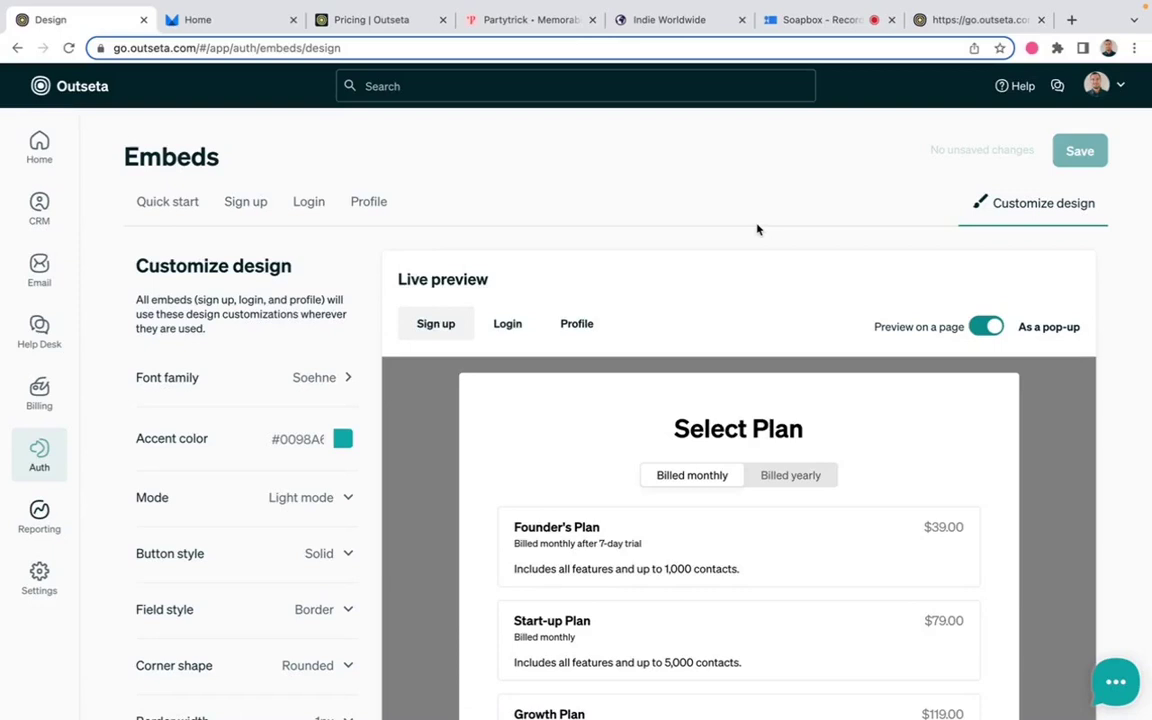
pyautogui.scroll(-2, 435, 321)
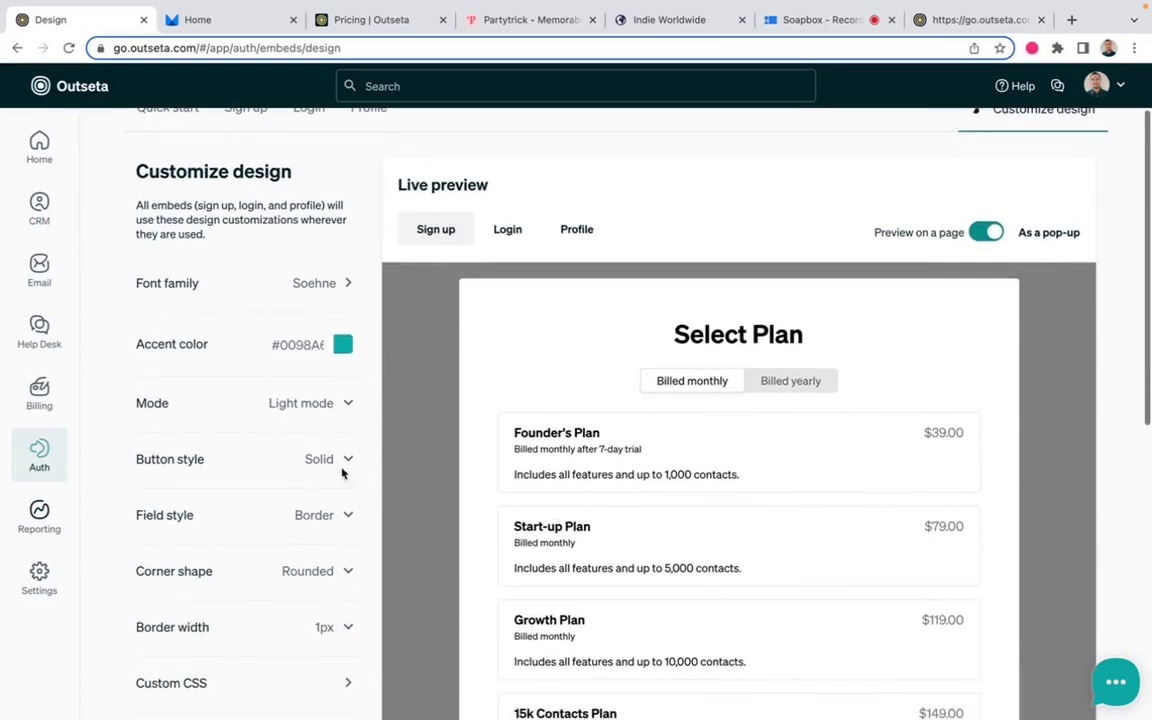
pyautogui.click(305, 403)
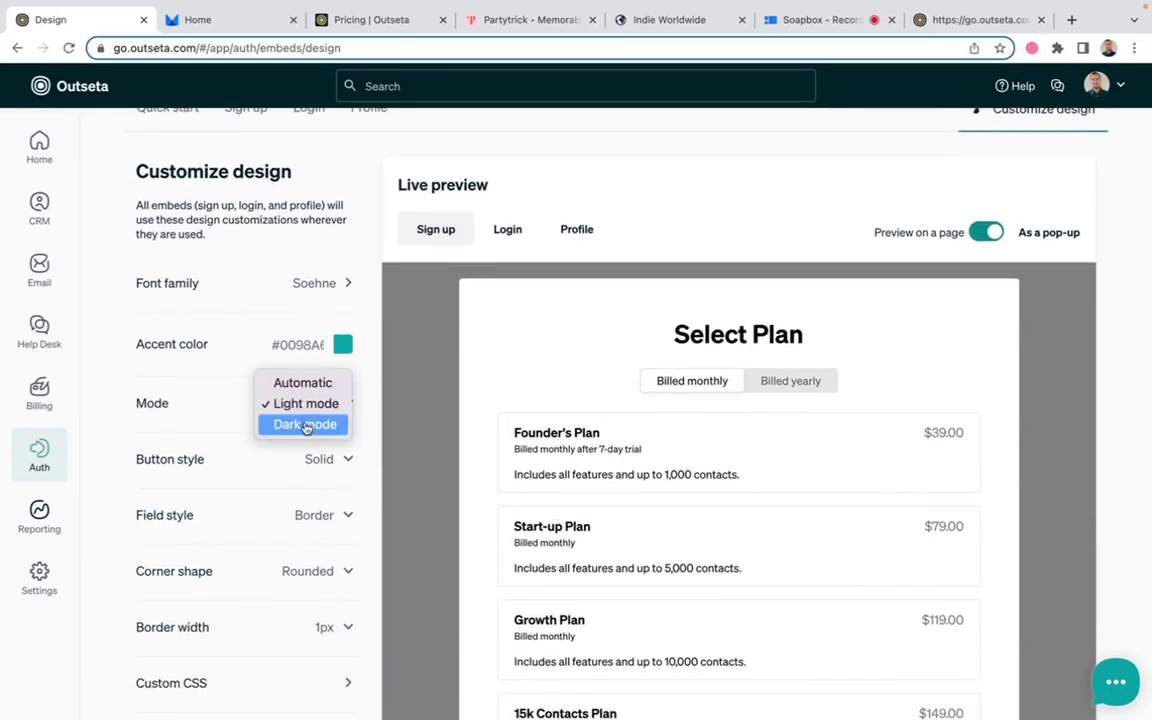
pyautogui.click(306, 425)
pyautogui.click(316, 405)
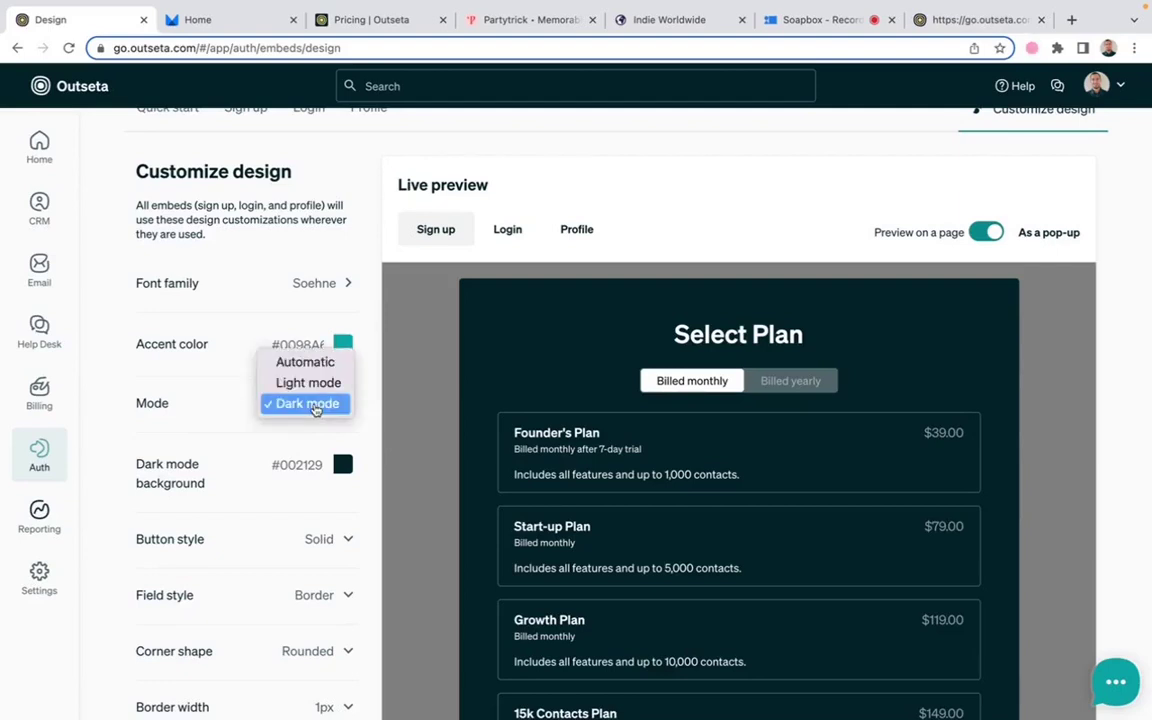
pyautogui.click(297, 383)
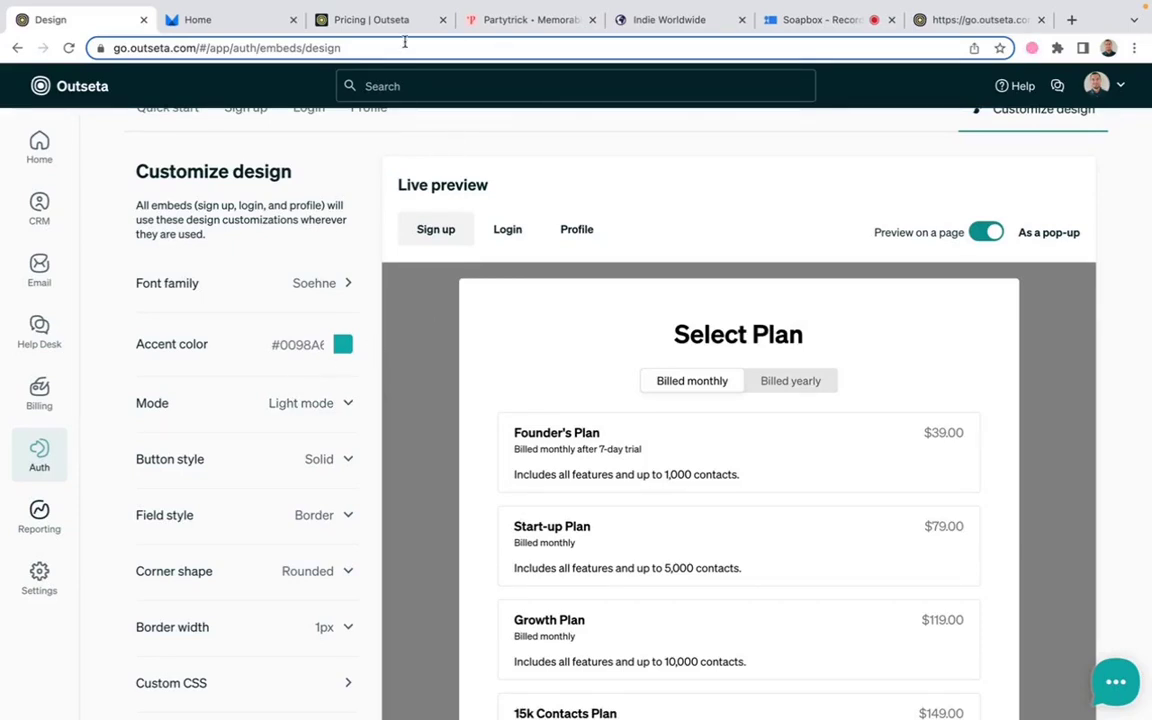
# Step: Scroll through the Indie Worldwide membership page's $490.00 yearly Membership sign-up form
pyautogui.click(662, 22)
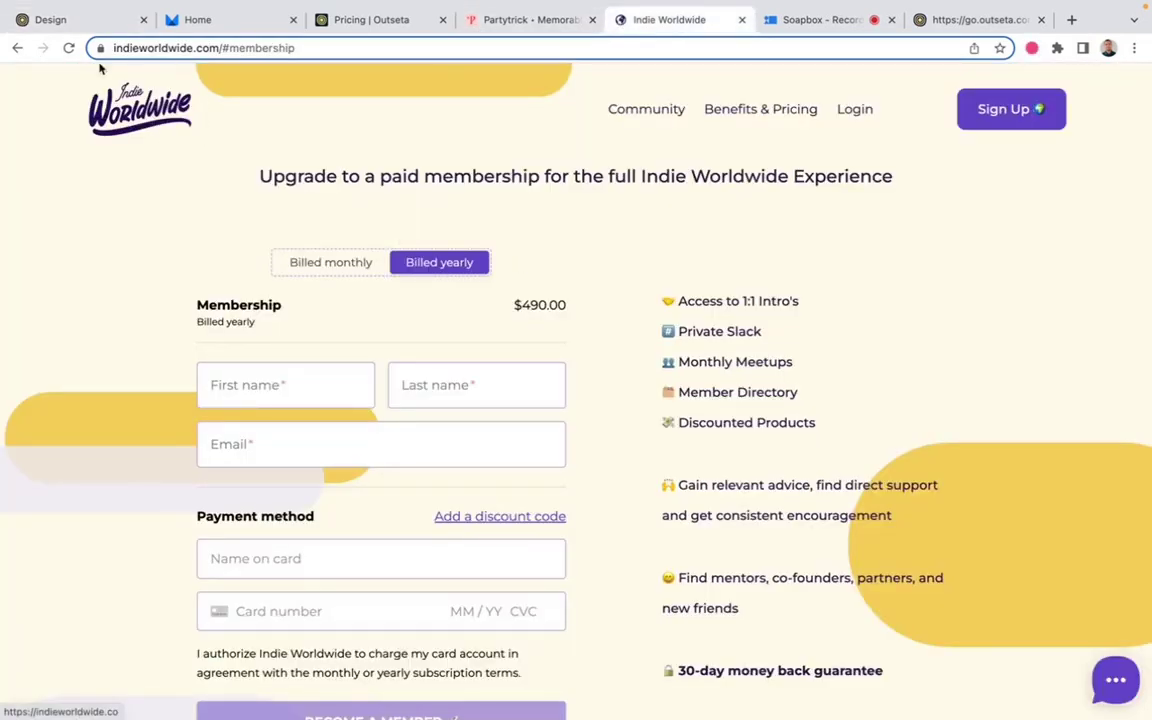
pyautogui.scroll(-3, 670, 453)
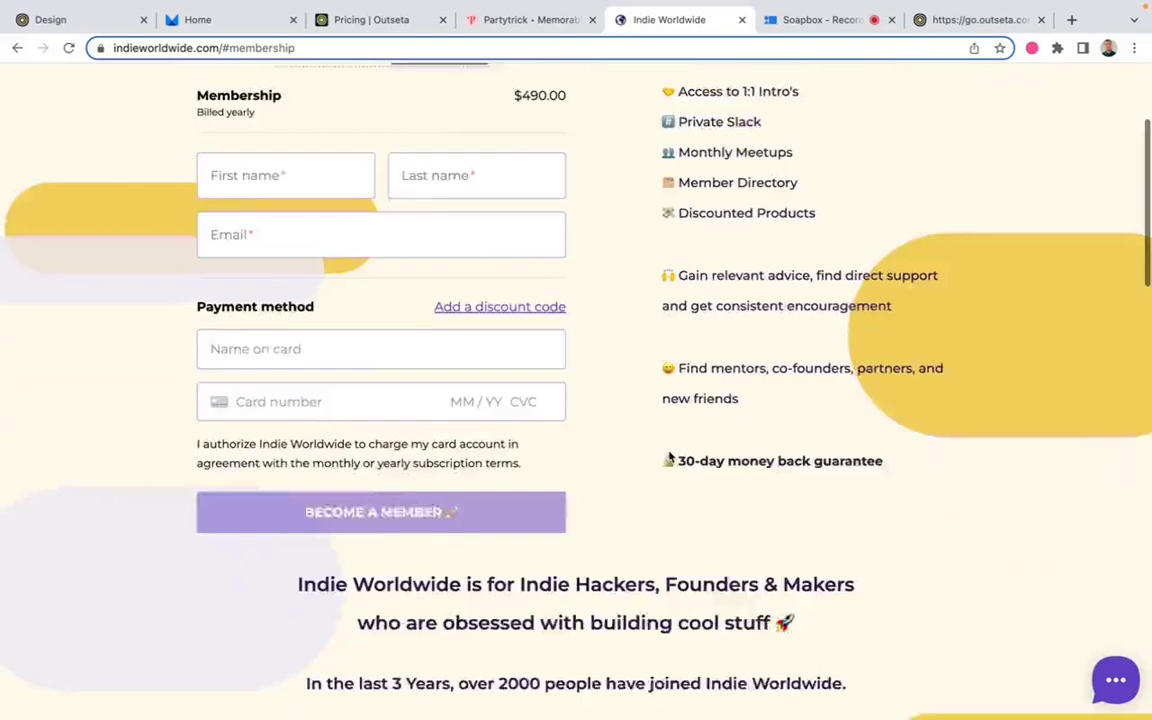
pyautogui.scroll(3, 669, 452)
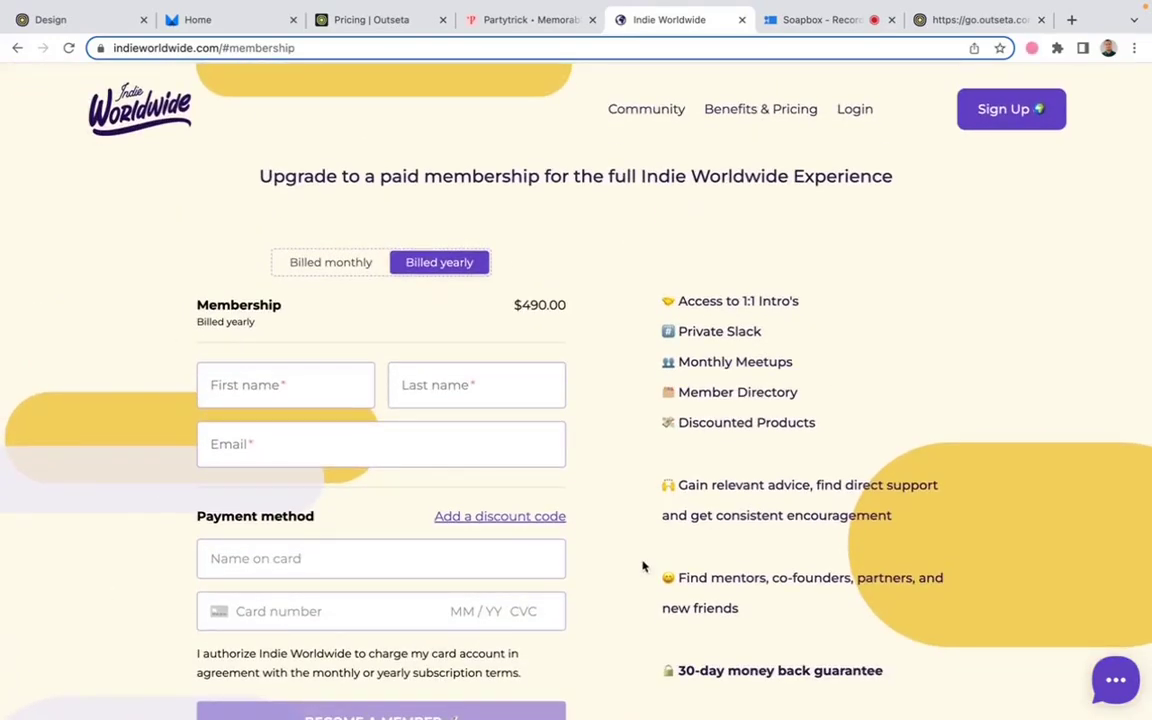
# Step: On the Partytrick site, browse the Start a Party listing, then return to the home page
pyautogui.click(521, 19)
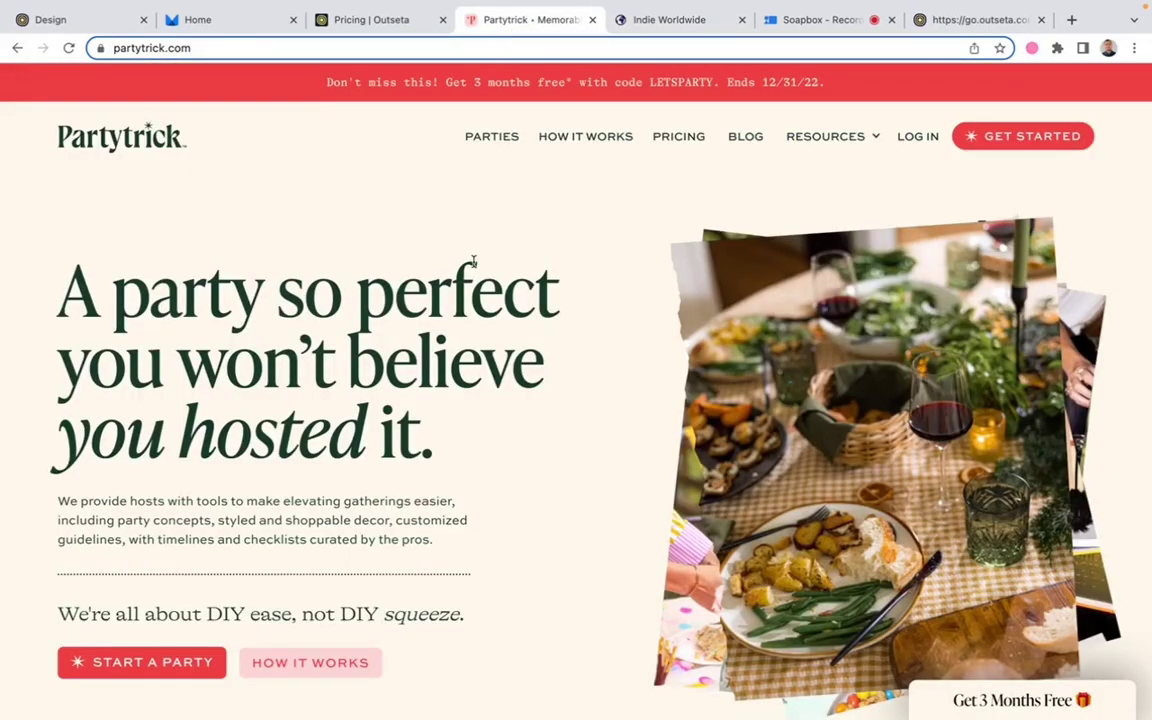
pyautogui.scroll(-3, 473, 262)
pyautogui.scroll(3, 390, 284)
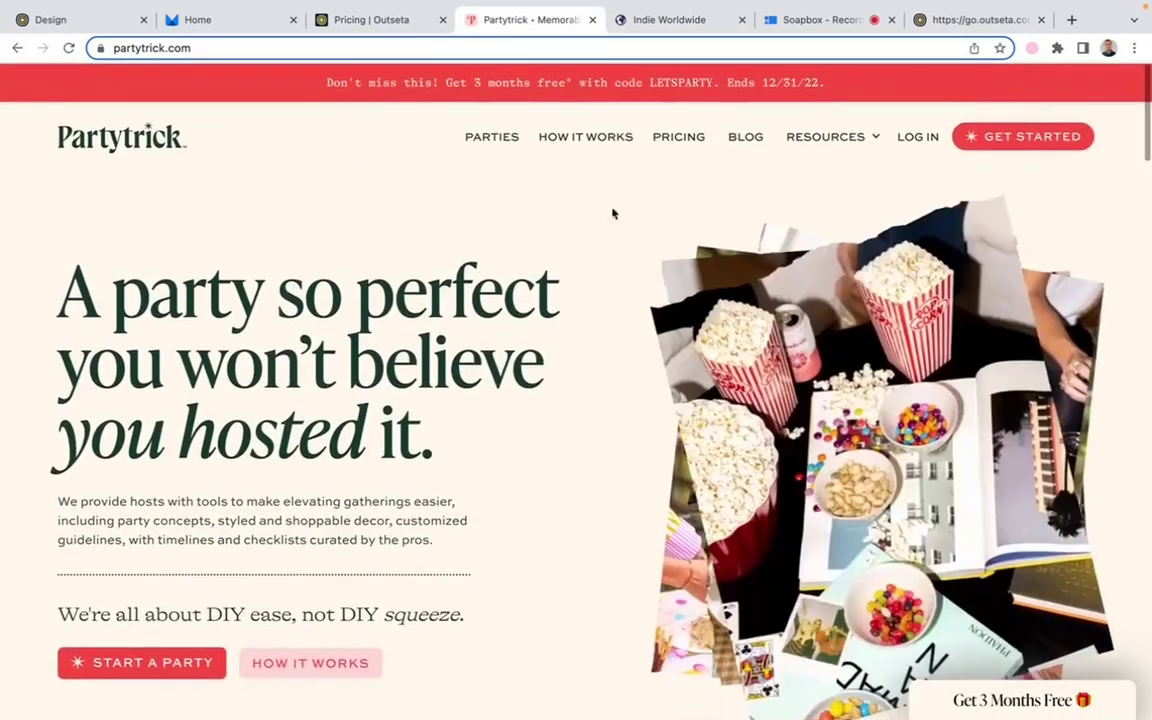
pyautogui.click(180, 663)
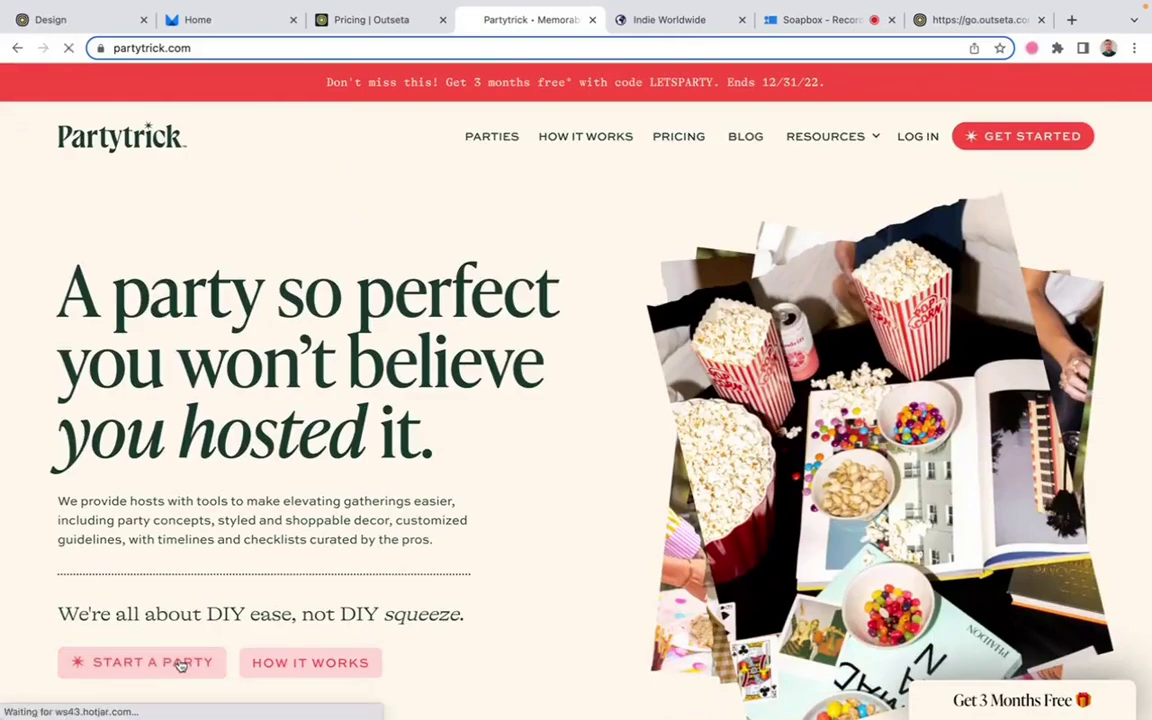
pyautogui.scroll(-10, 397, 573)
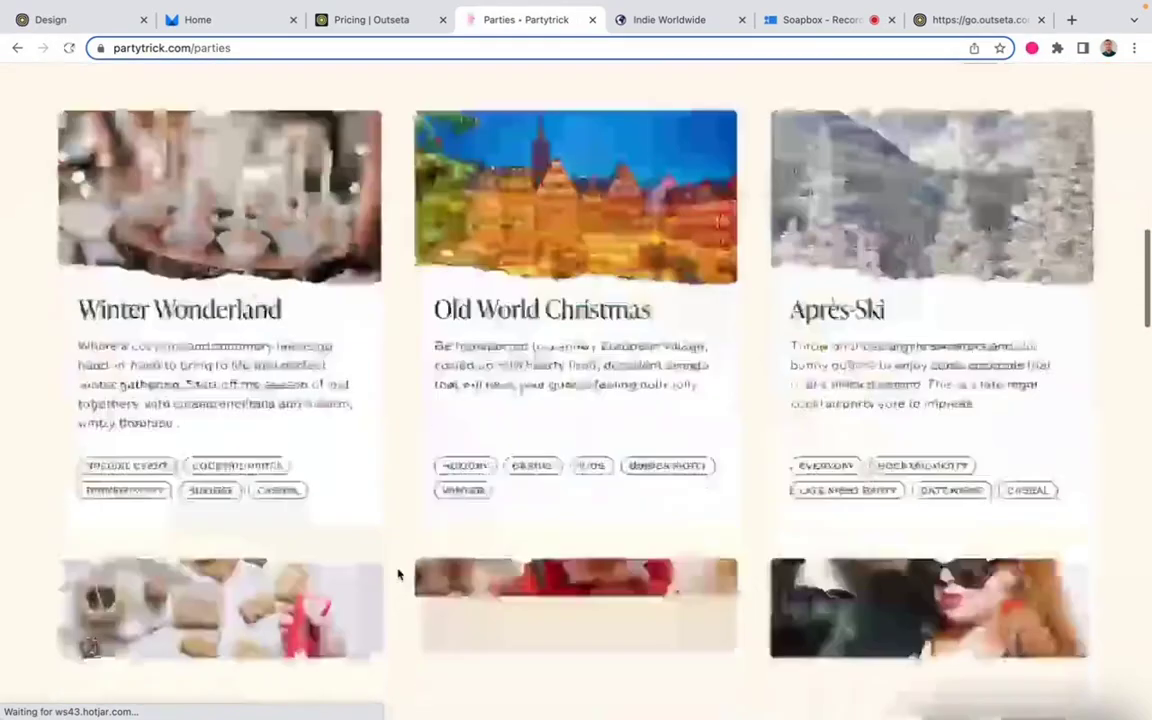
pyautogui.scroll(4, 397, 573)
pyautogui.scroll(4, 397, 573)
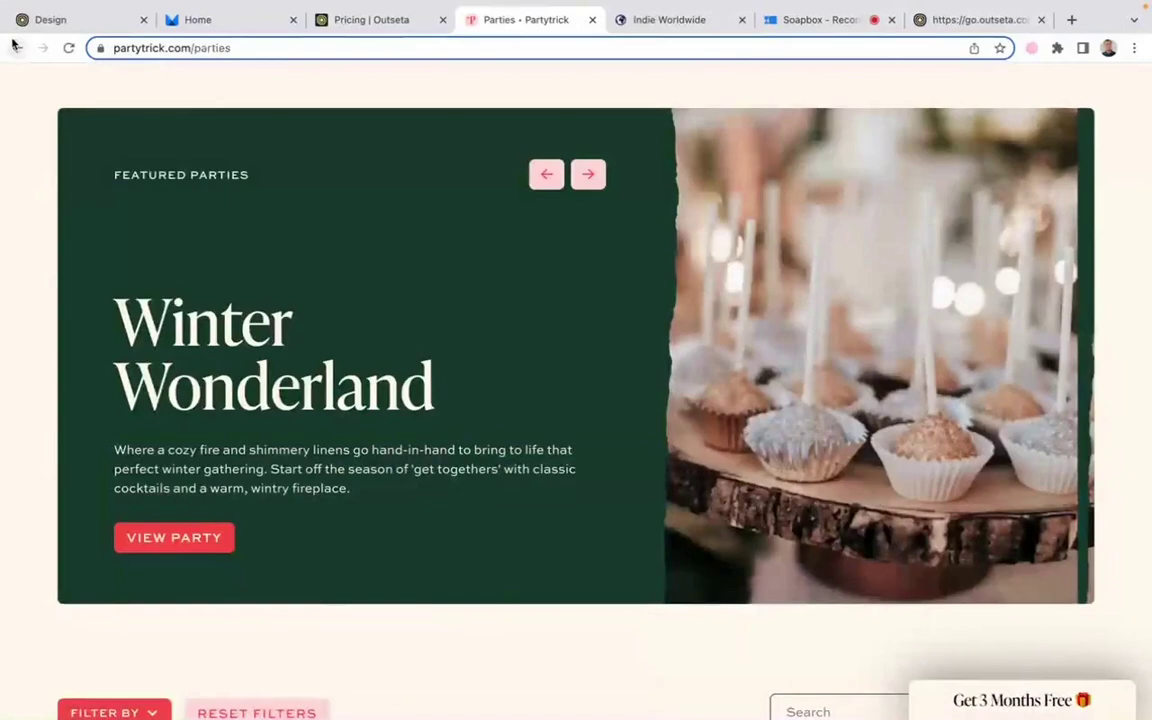
pyautogui.click(18, 47)
# Step: Open Become a Pro to view the Free and $9.00 monthly Party Pro plans
pyautogui.scroll(-10, 268, 440)
pyautogui.scroll(-12, 268, 440)
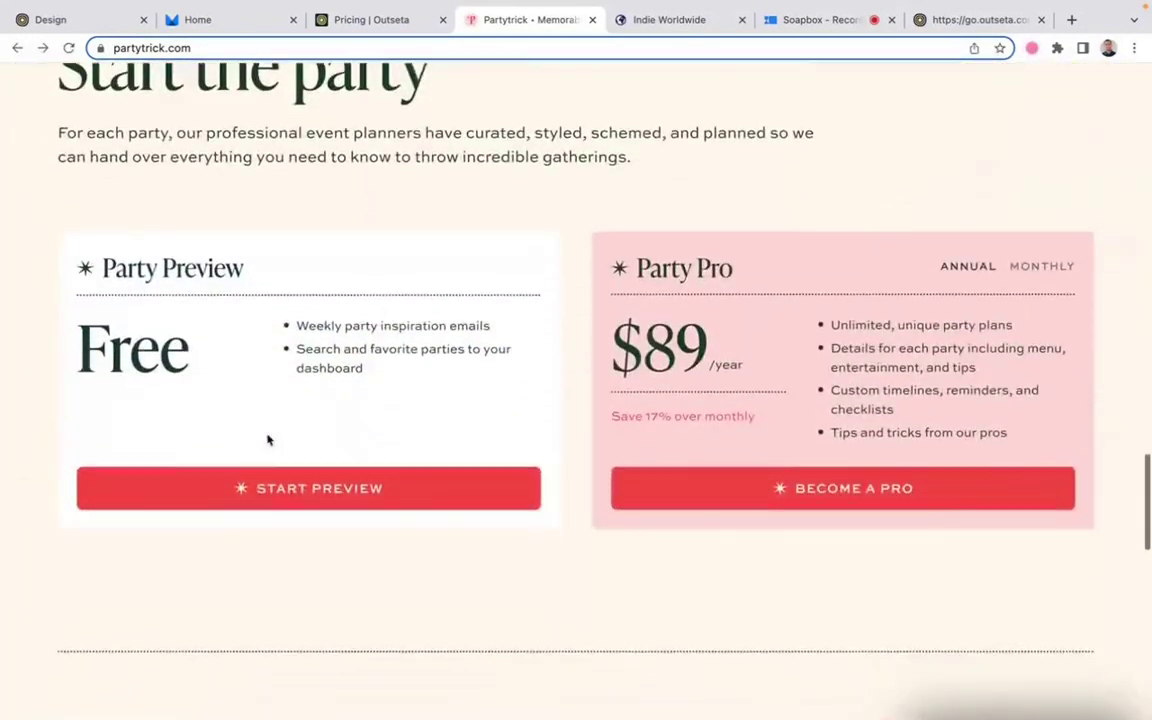
pyautogui.click(836, 438)
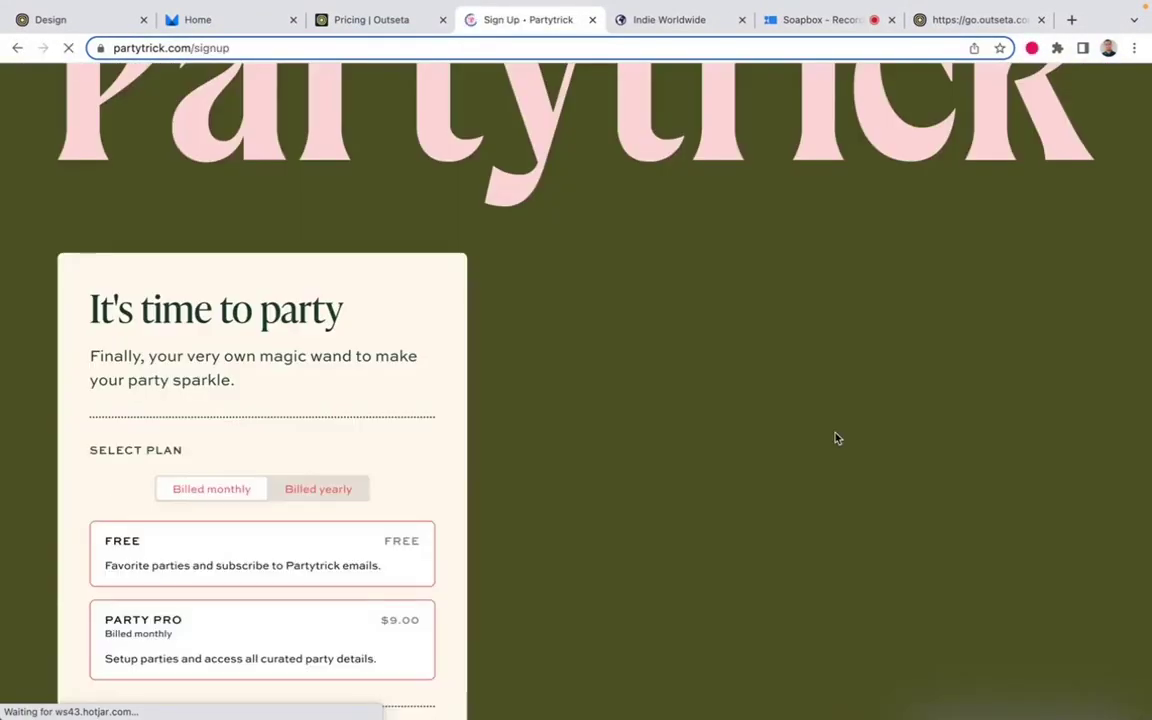
pyautogui.scroll(-2, 518, 372)
pyautogui.scroll(-2, 518, 372)
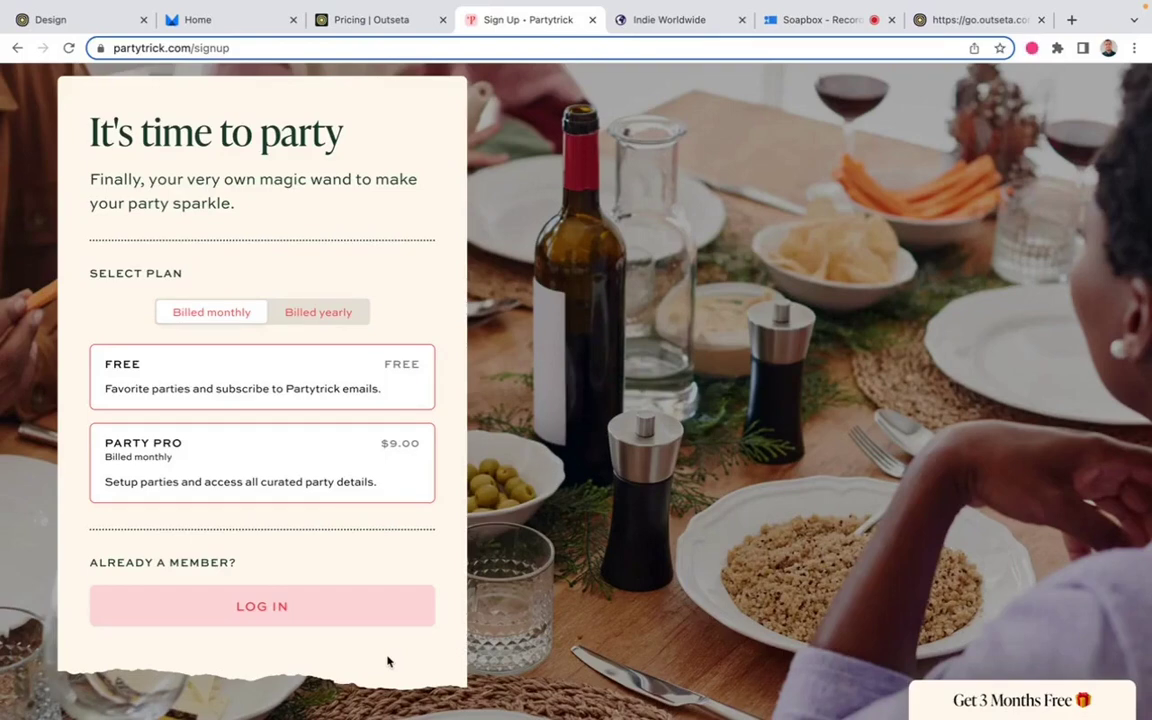
# Step: Back in Outseta's Sign up embed settings, review the Embed type options, keeping On a page
pyautogui.click(58, 17)
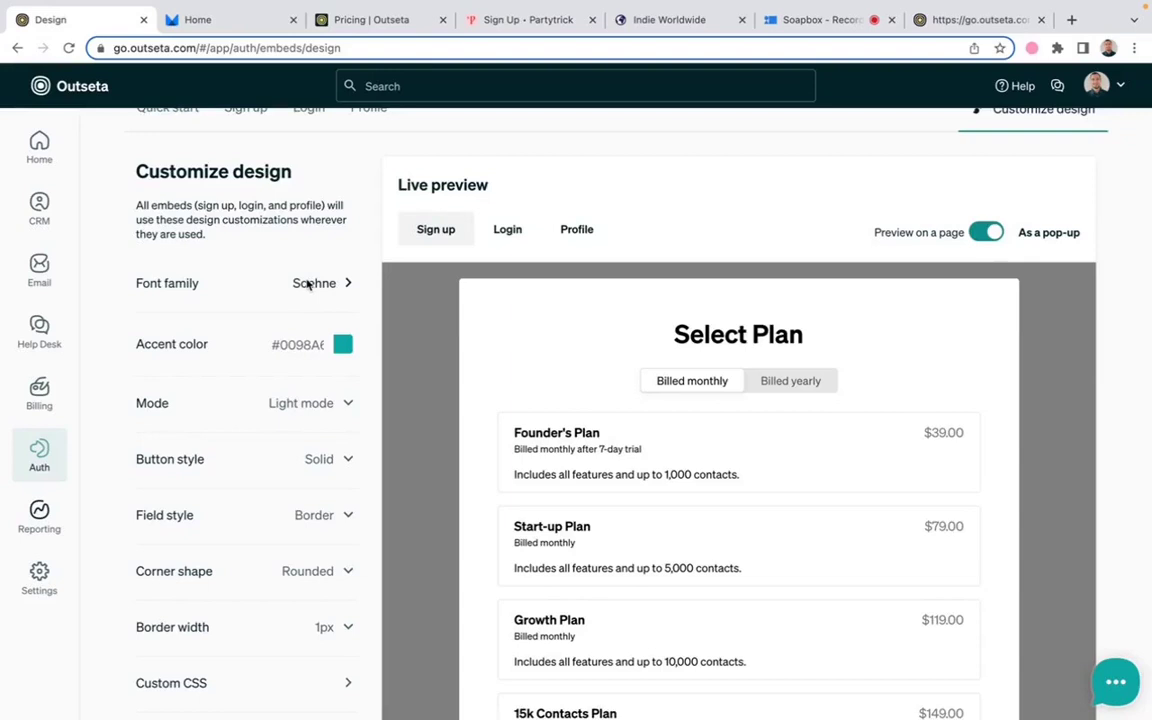
pyautogui.scroll(2, 265, 270)
pyautogui.click(258, 202)
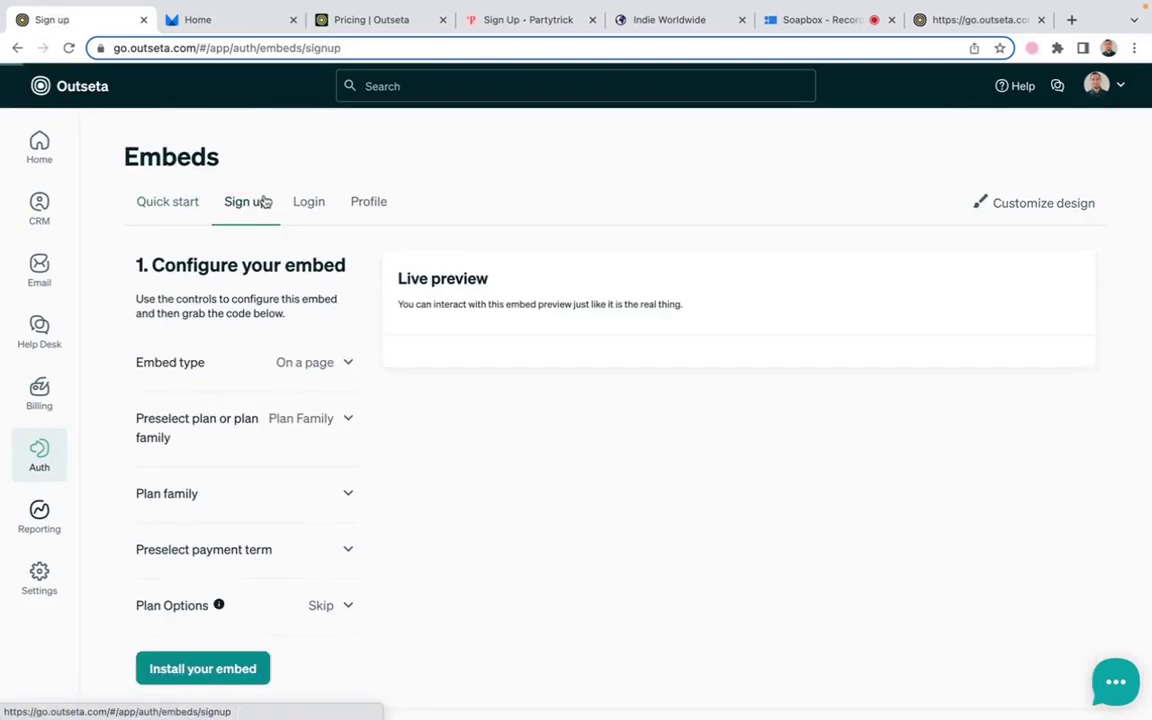
pyautogui.click(318, 365)
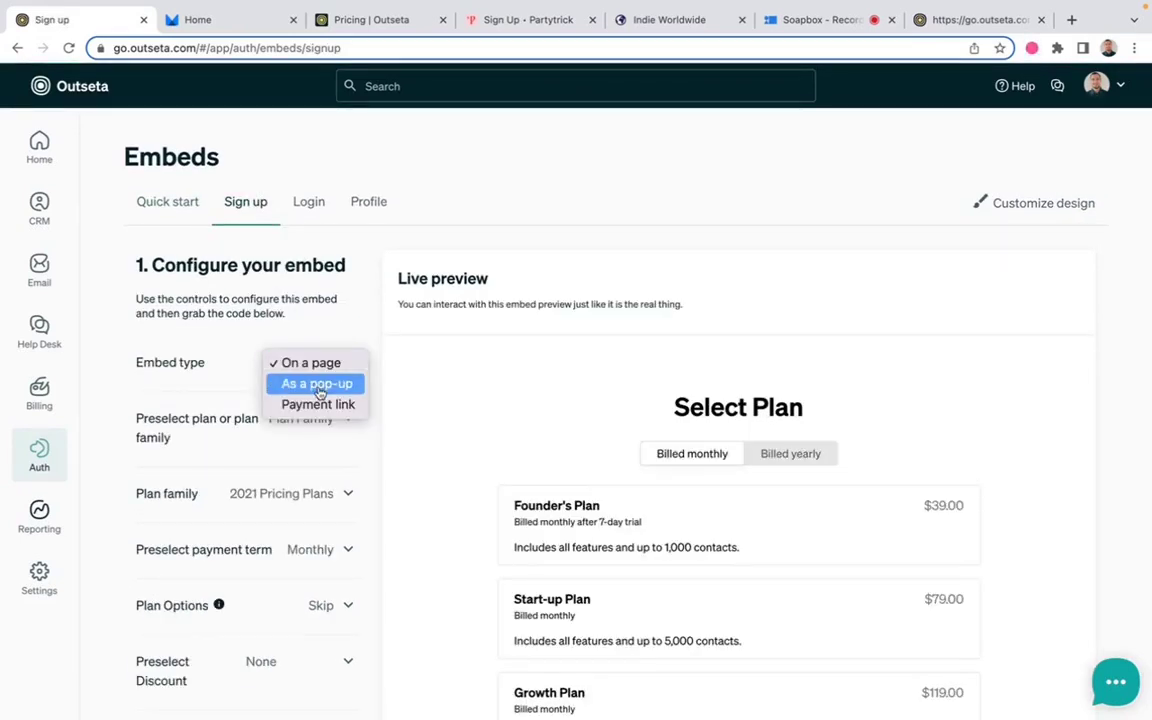
pyautogui.click(371, 325)
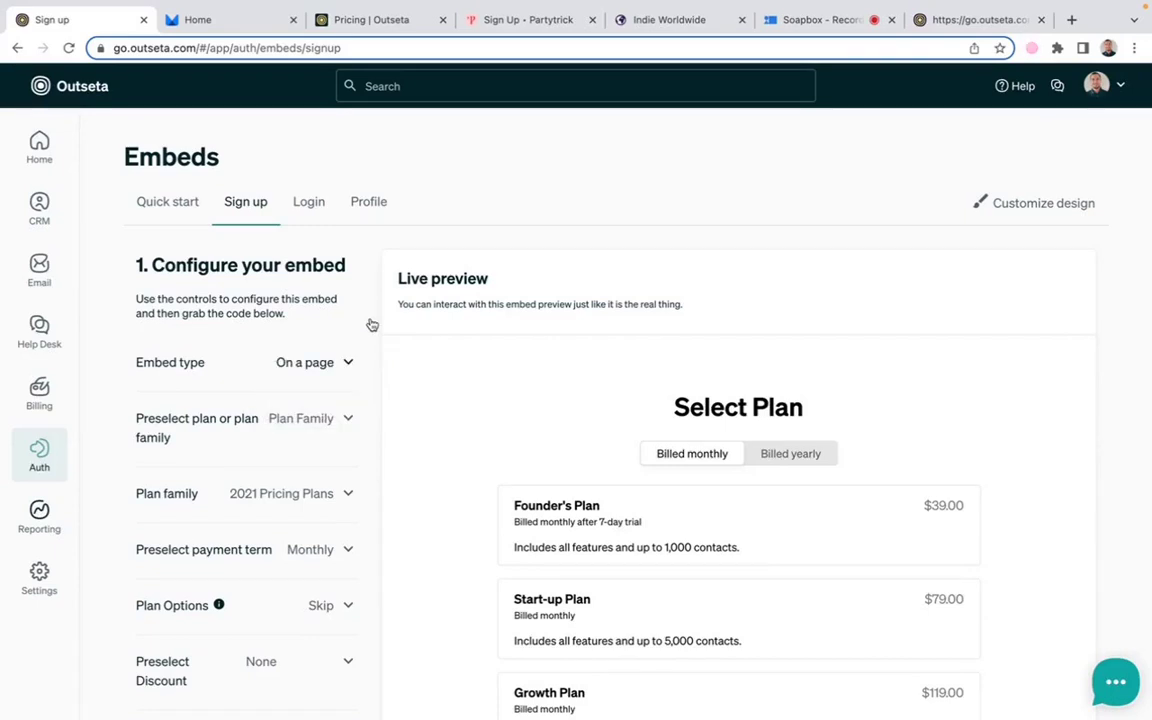